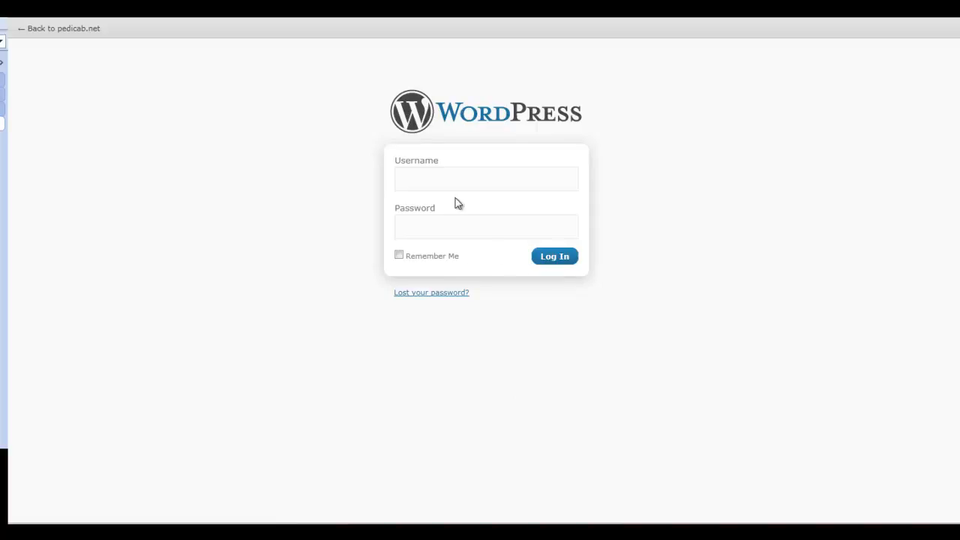
# - Log in to the pedicab.net dashboard by filling the username and password from the saved Pedicab dashboard passcard
pyautogui.click(352, 17)
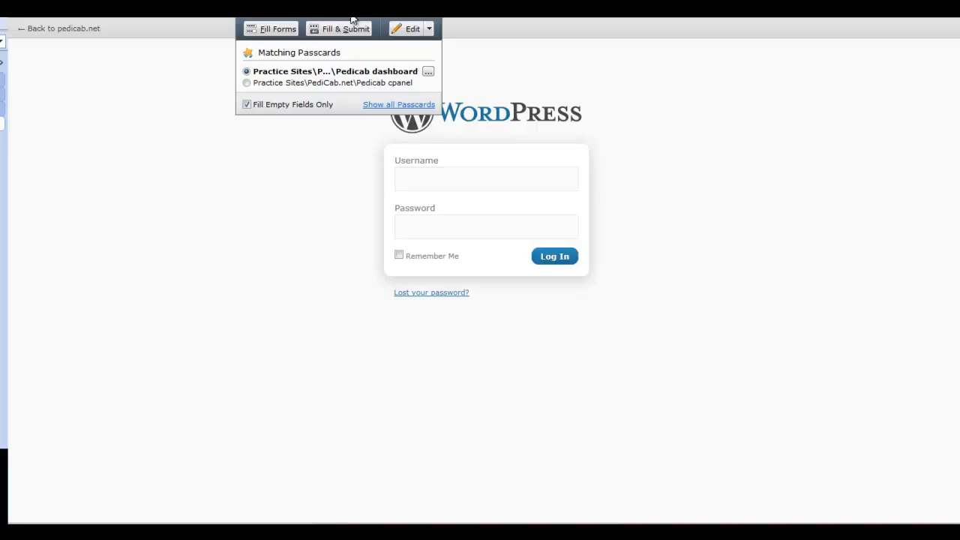
pyautogui.click(347, 173)
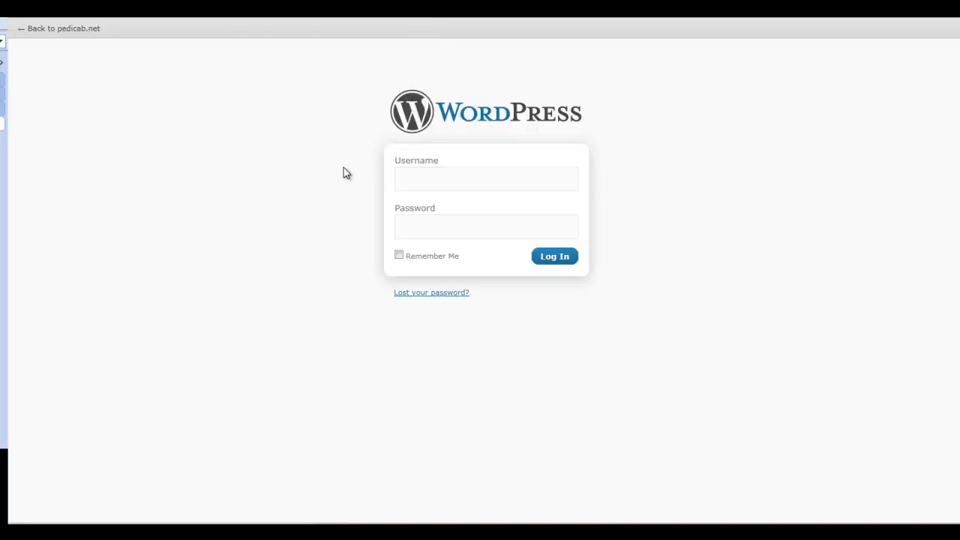
pyautogui.click(350, 17)
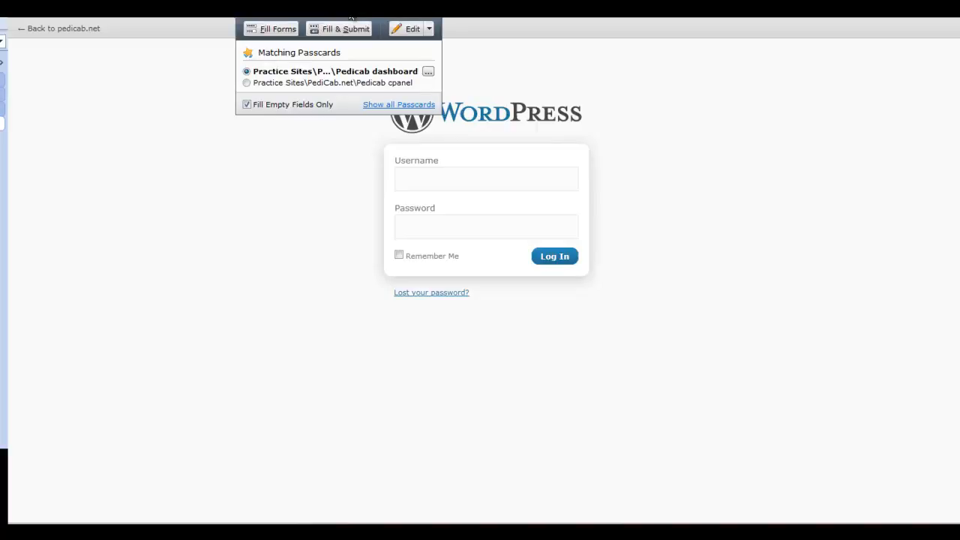
pyautogui.click(351, 17)
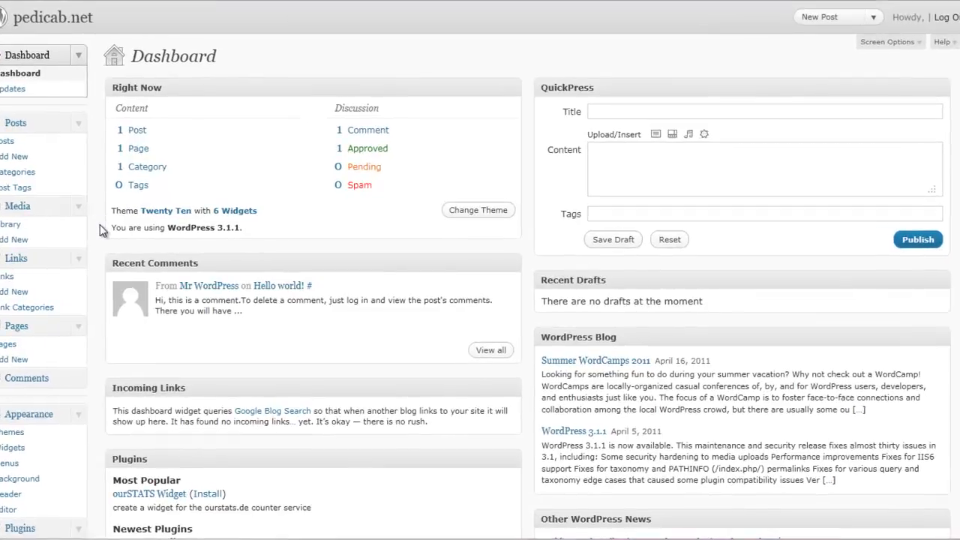
# - In the General settings, set the site title to "Tefnuit's Place" and the tagline to "A Place to Explore."
pyautogui.scroll(-4, 99, 224)
pyautogui.scroll(-1, 100, 225)
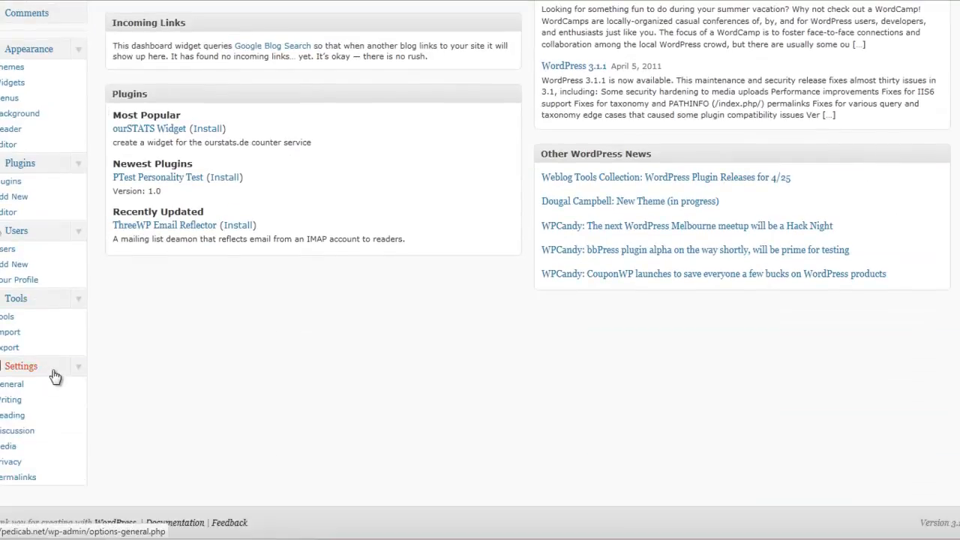
pyautogui.click(12, 384)
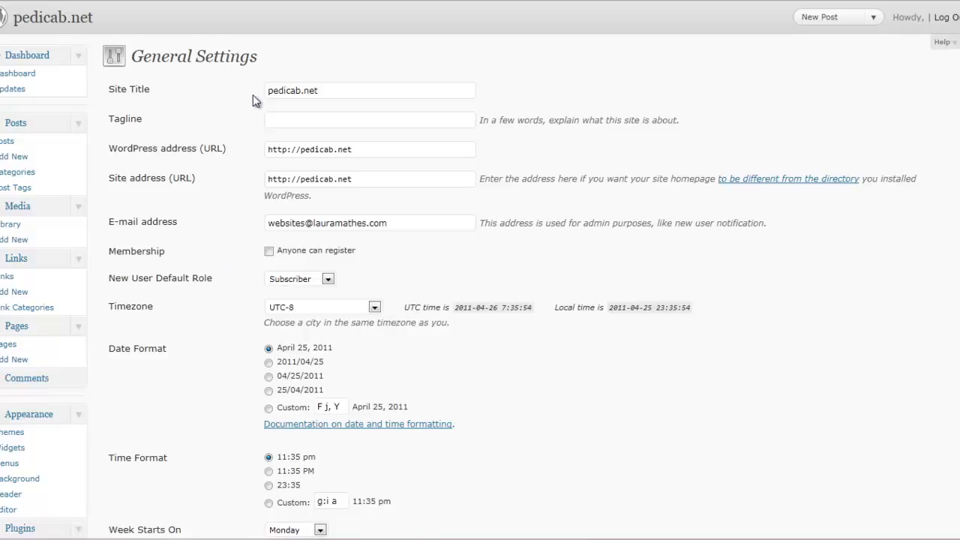
pyautogui.moveTo(349, 90); pyautogui.dragTo(178, 87)
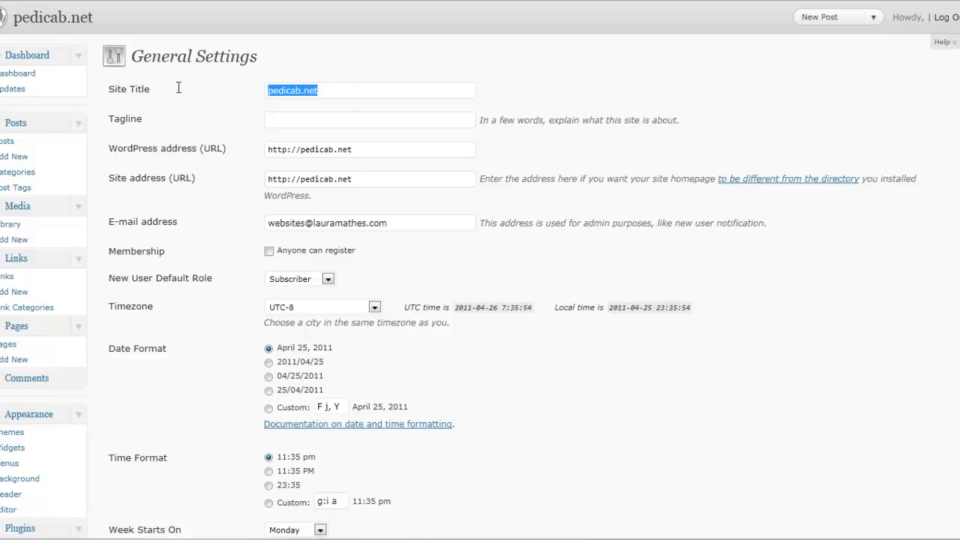
pyautogui.write('T')
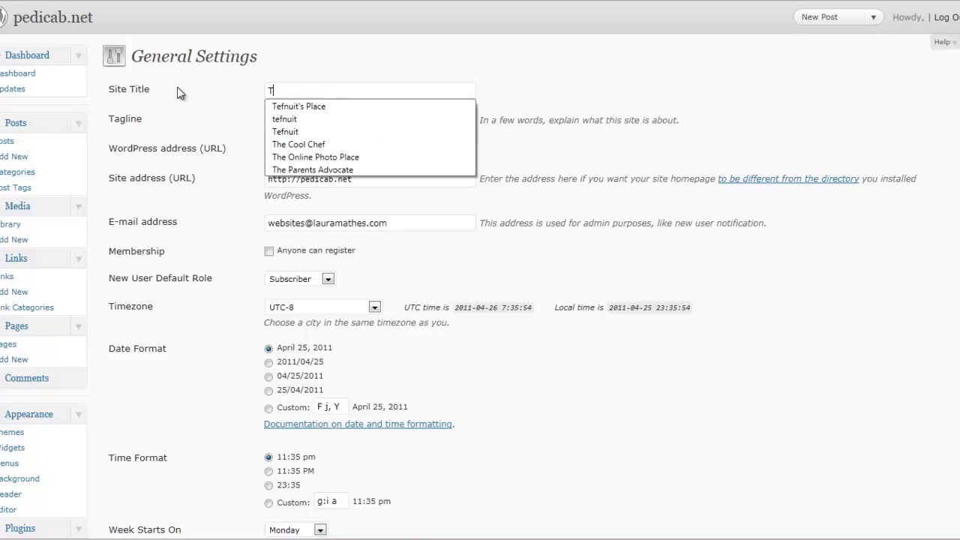
pyautogui.click(283, 108)
pyautogui.click(297, 120)
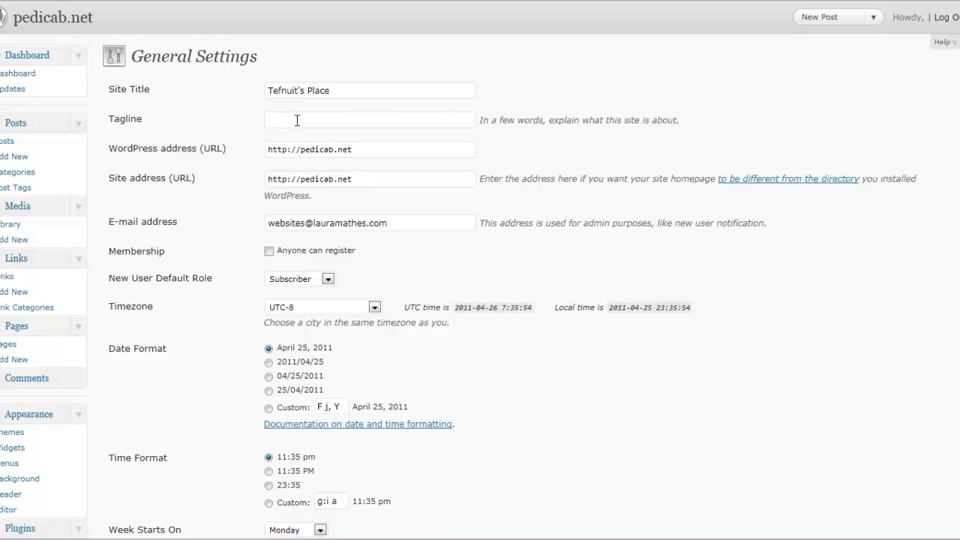
pyautogui.write('A')
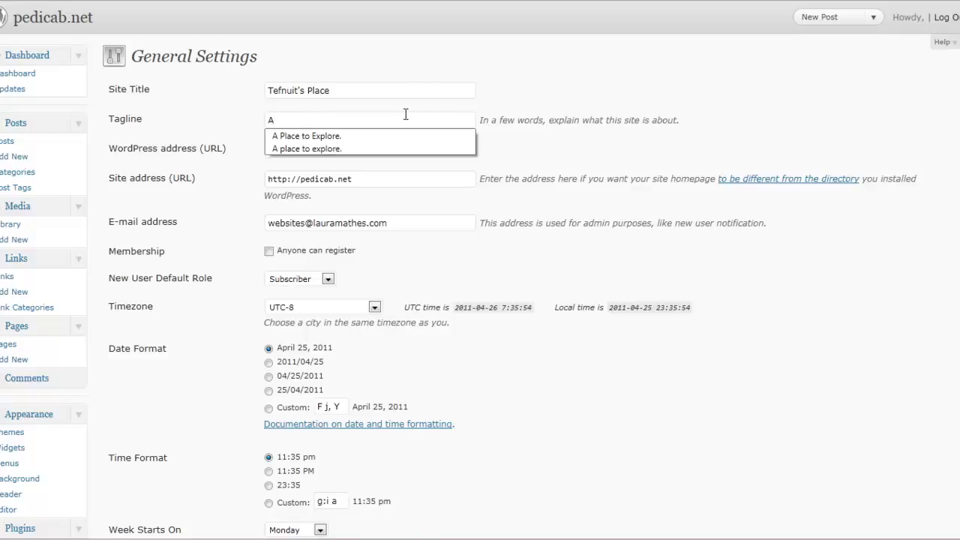
pyautogui.click(400, 136)
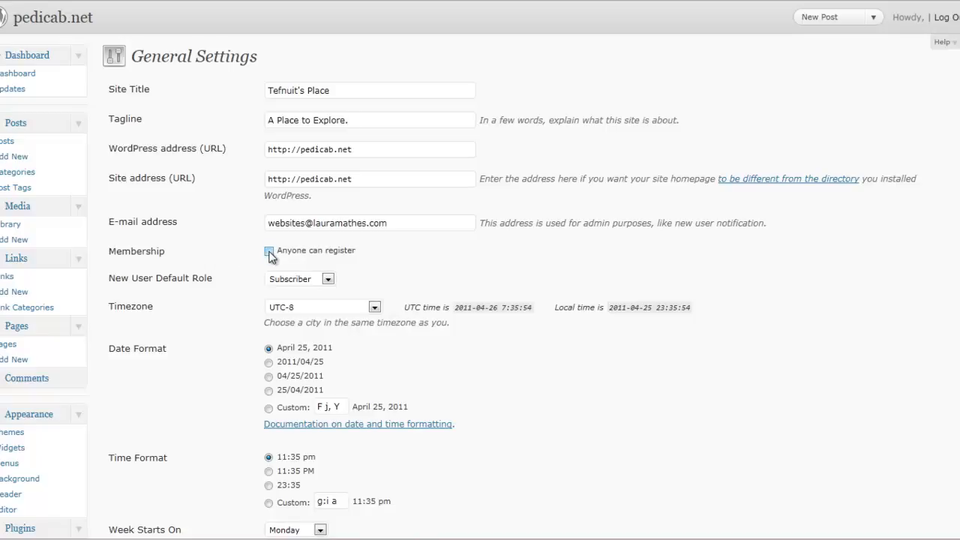
# - Keep Subscriber as the default role for new users and set the timezone to Vancouver
pyautogui.scroll(-2, 225, 232)
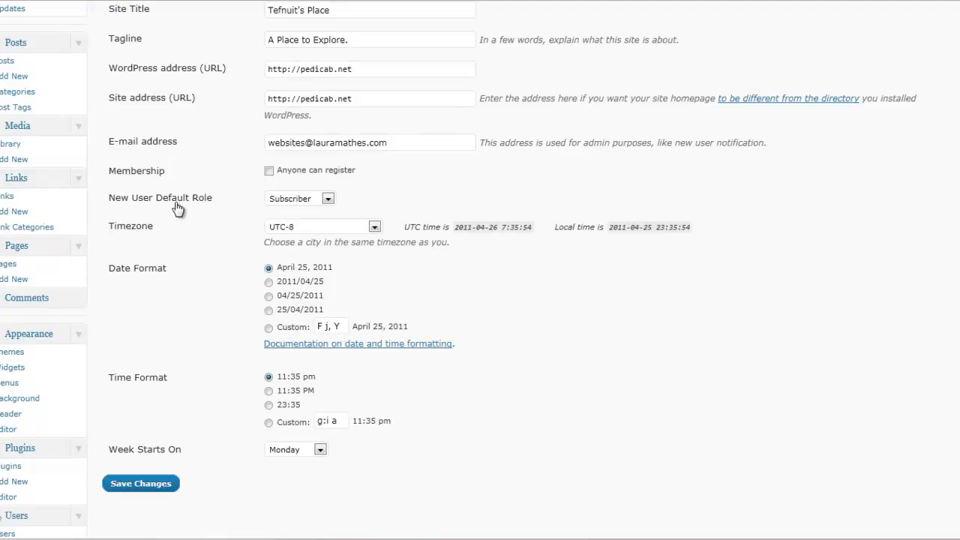
pyautogui.click(327, 200)
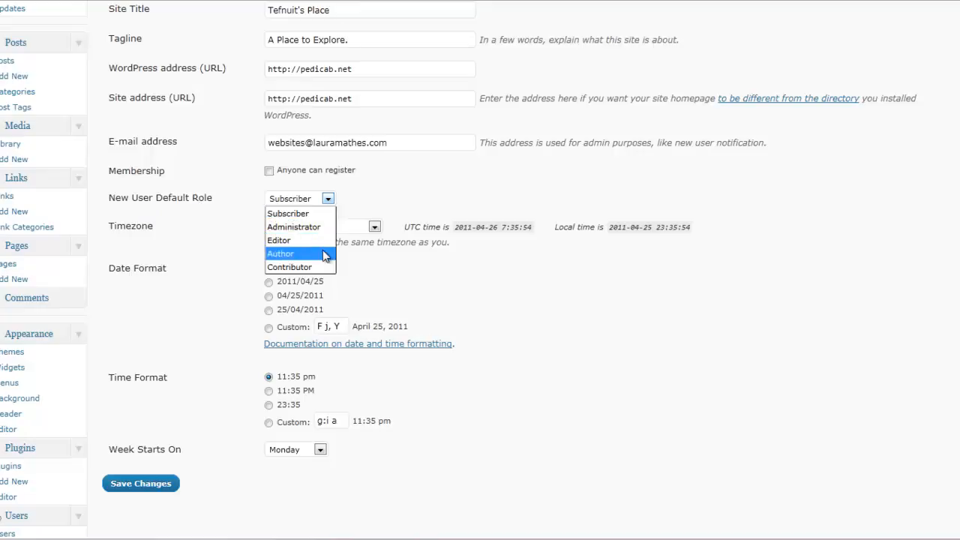
pyautogui.click(331, 198)
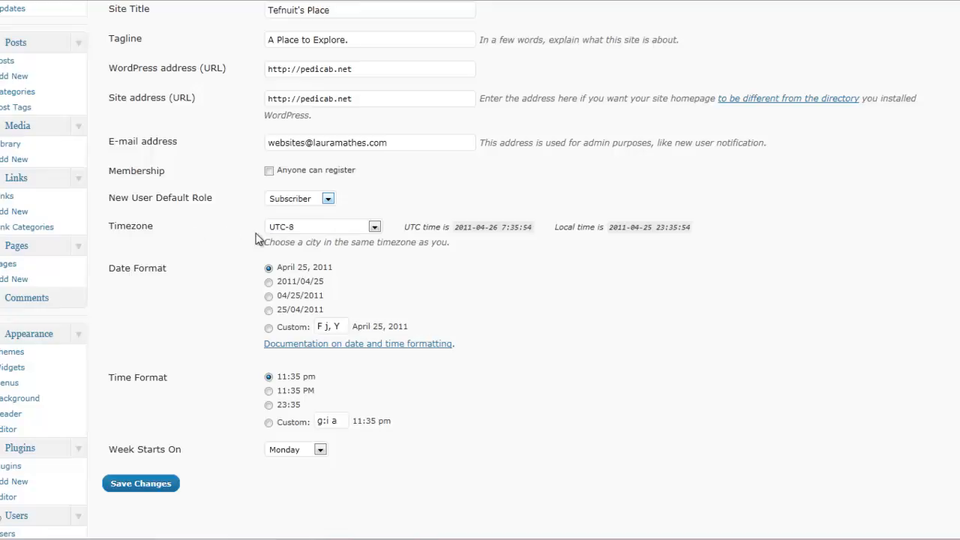
pyautogui.click(375, 227)
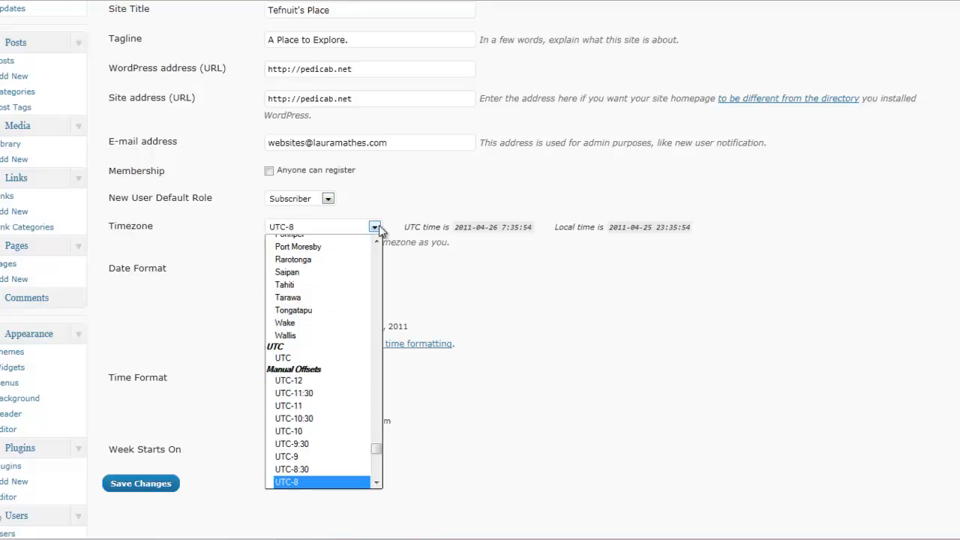
pyautogui.press('v')
pyautogui.click(355, 243)
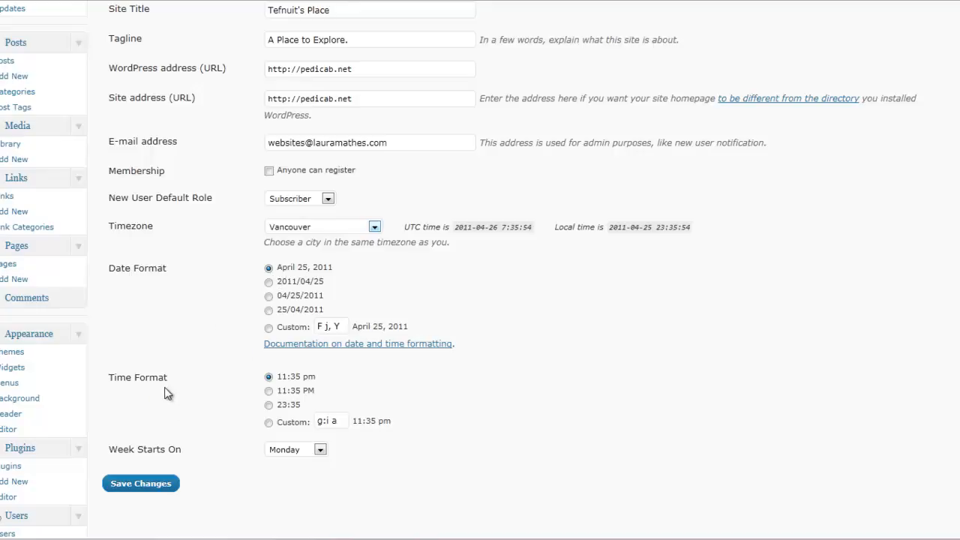
# - Choose the uppercase 11:35 PM time format, start the week on Sunday, and save the General settings
pyautogui.click(270, 393)
pyautogui.click(318, 451)
pyautogui.click(318, 463)
pyautogui.click(133, 486)
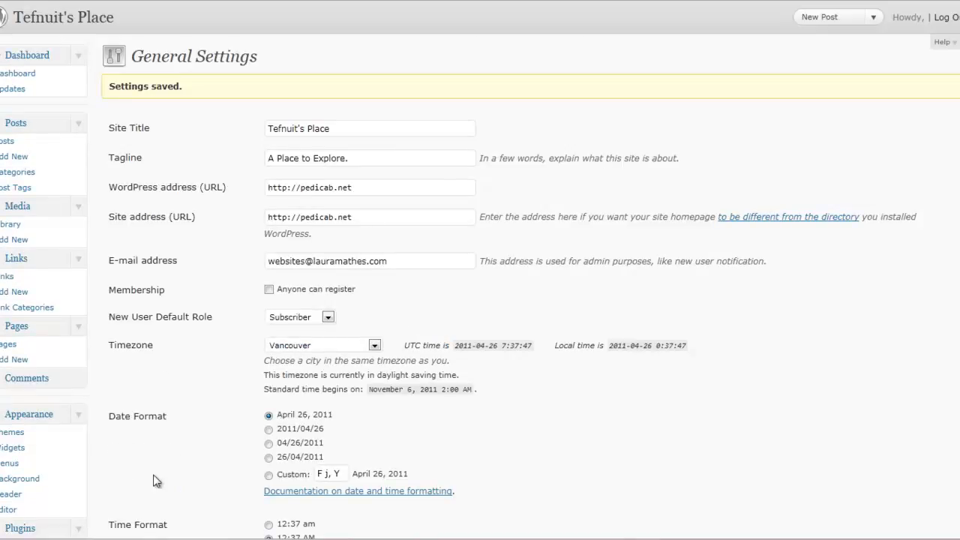
# - View the live site in a separate tab to check its title and tagline, and return to the General settings
pyautogui.rightClick(72, 19)
pyautogui.click(125, 29)
pyautogui.hotkey('ctrl', 'Tab')
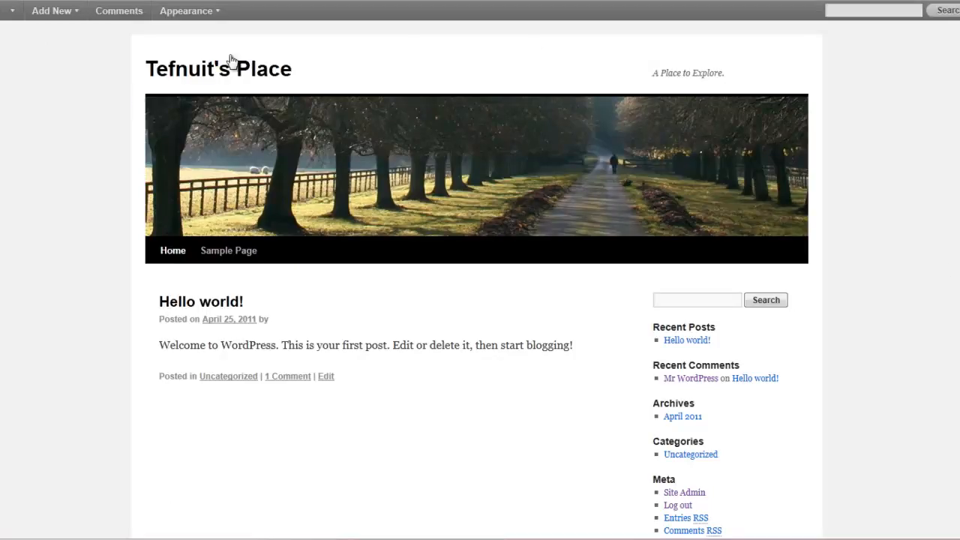
pyautogui.moveTo(165, 15)
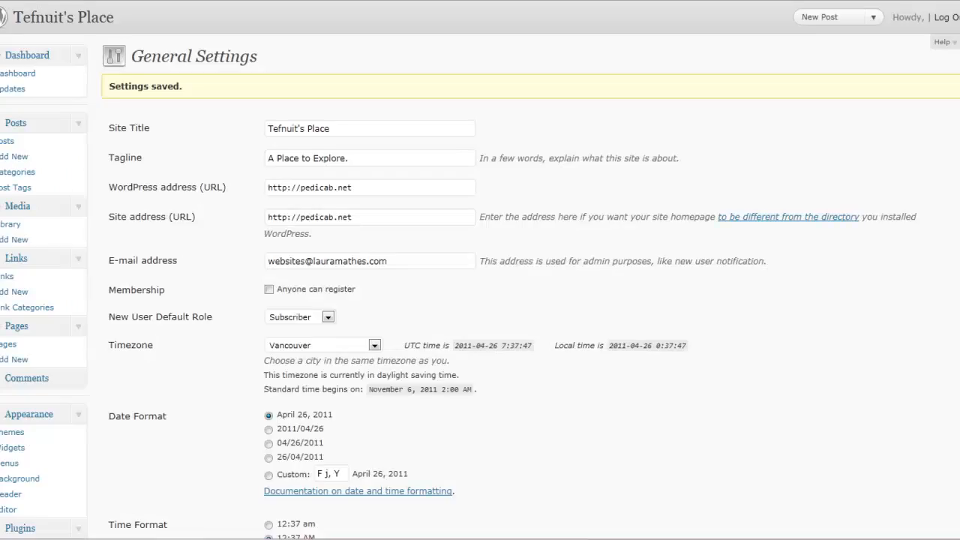
# - In the Writing settings, set the size of the post box to 22 lines
pyautogui.scroll(-5, 123, 291)
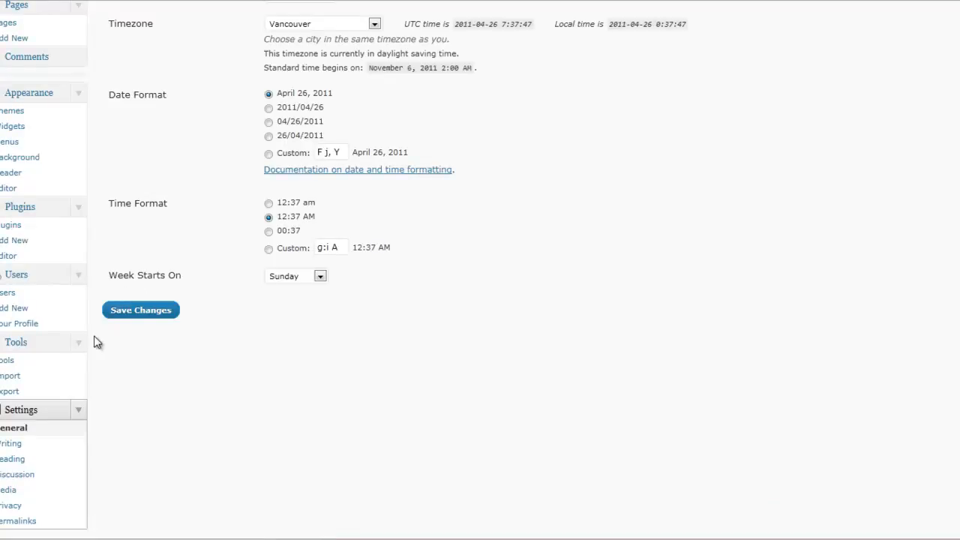
pyautogui.click(19, 451)
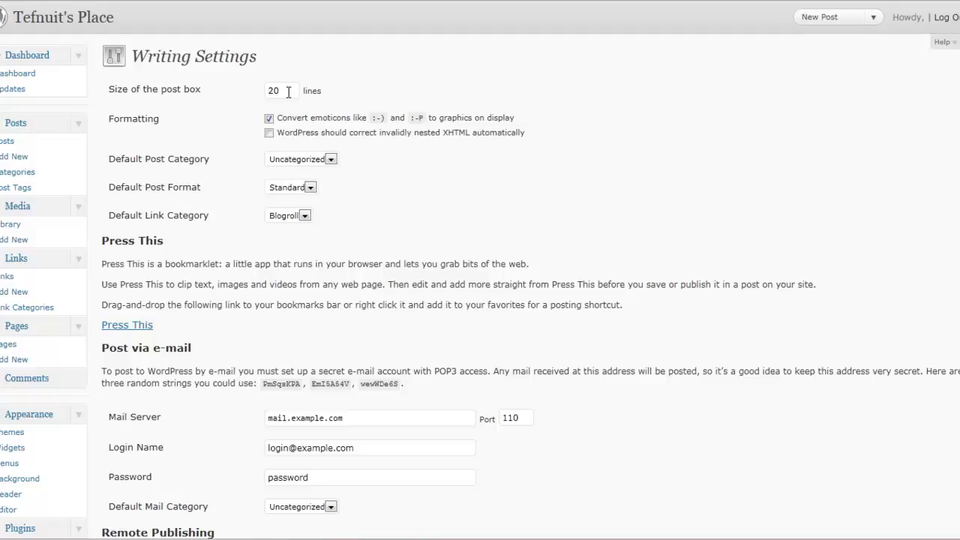
pyautogui.moveTo(288, 92); pyautogui.dragTo(261, 90)
pyautogui.write('2')
pyautogui.click(285, 103)
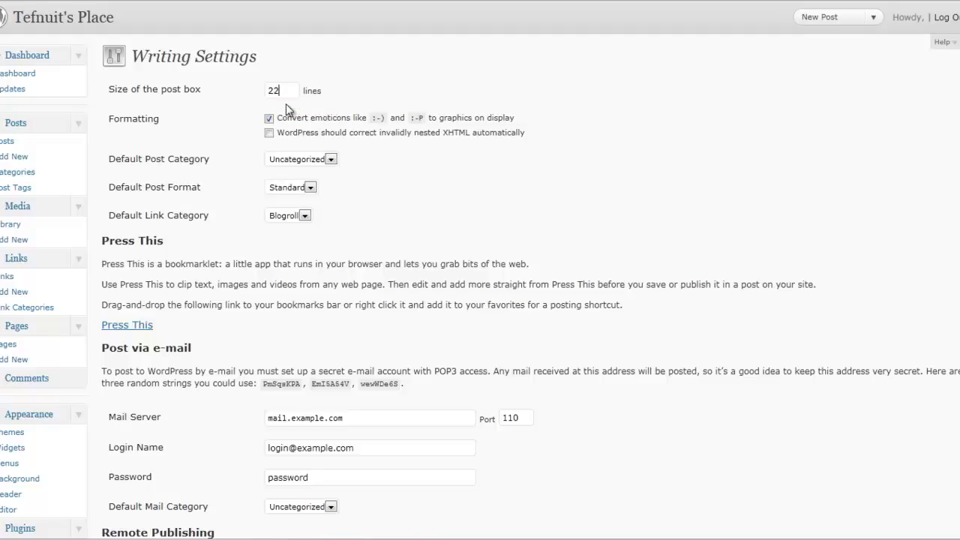
# - Look over the default post category choices, Post via e-mail, Remote Publishing and Update Services sections of the Writing settings
pyautogui.click(278, 161)
pyautogui.click(279, 161)
pyautogui.scroll(-2, 249, 216)
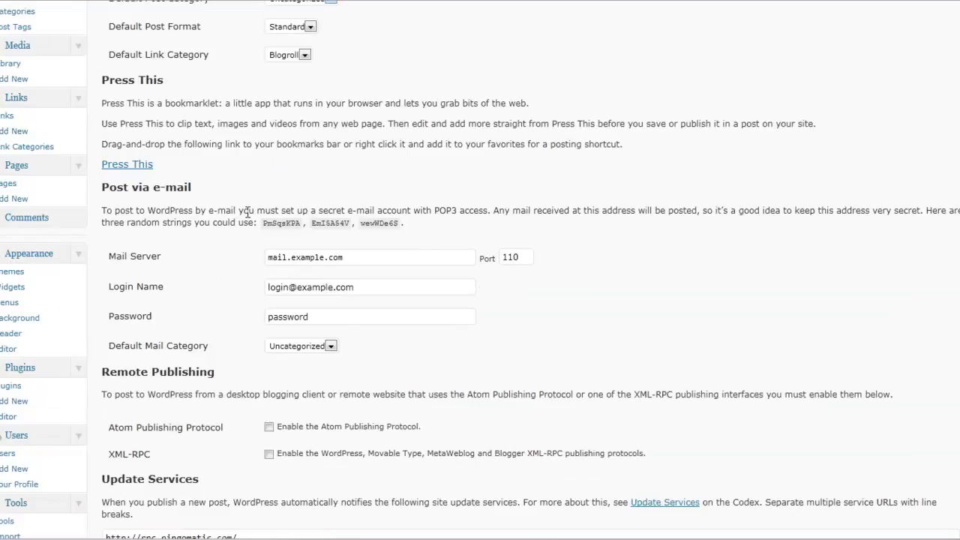
pyautogui.scroll(-1, 248, 212)
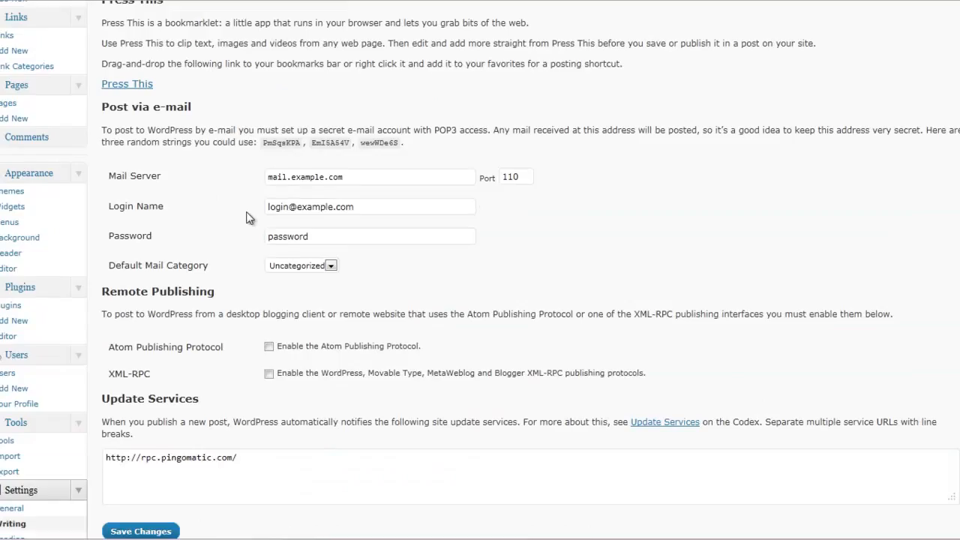
pyautogui.scroll(2, 248, 217)
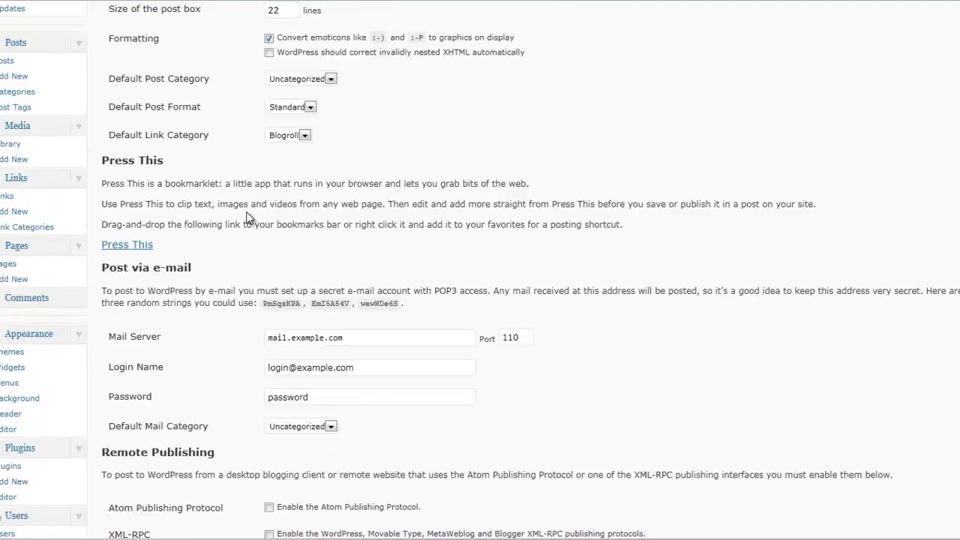
pyautogui.scroll(1, 247, 217)
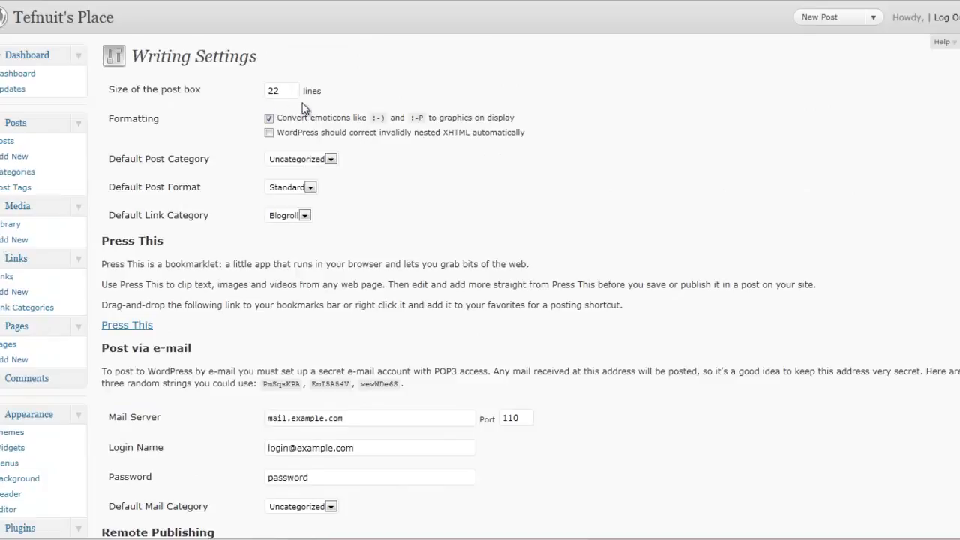
pyautogui.scroll(-2, 200, 263)
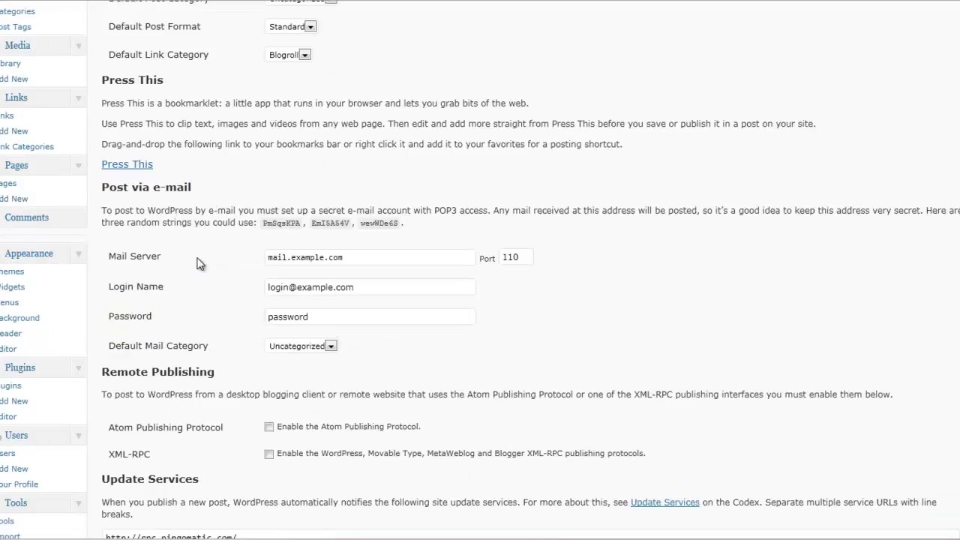
pyautogui.scroll(-2, 200, 263)
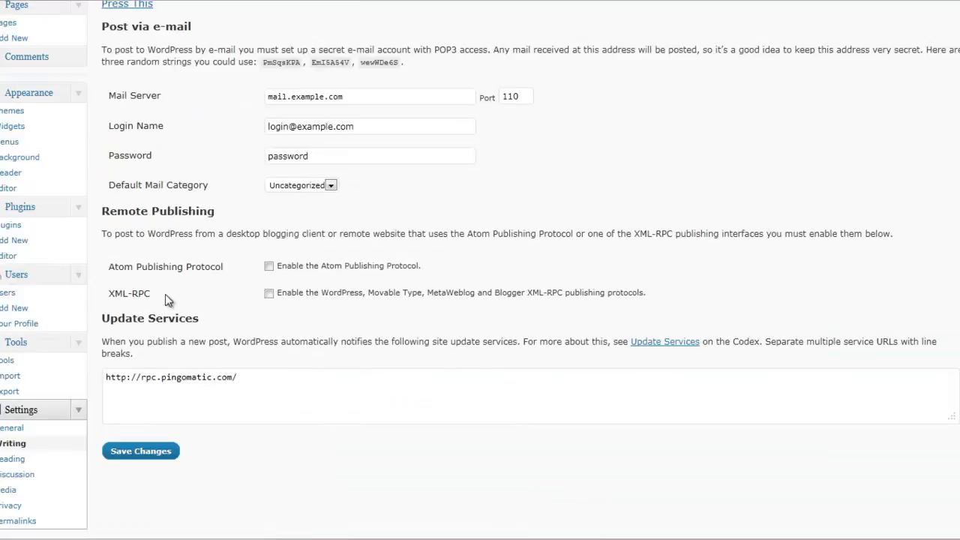
# - Leave XML-RPC publishing disabled after trying its option, and save the Writing settings
pyautogui.click(269, 294)
pyautogui.click(270, 294)
pyautogui.click(160, 453)
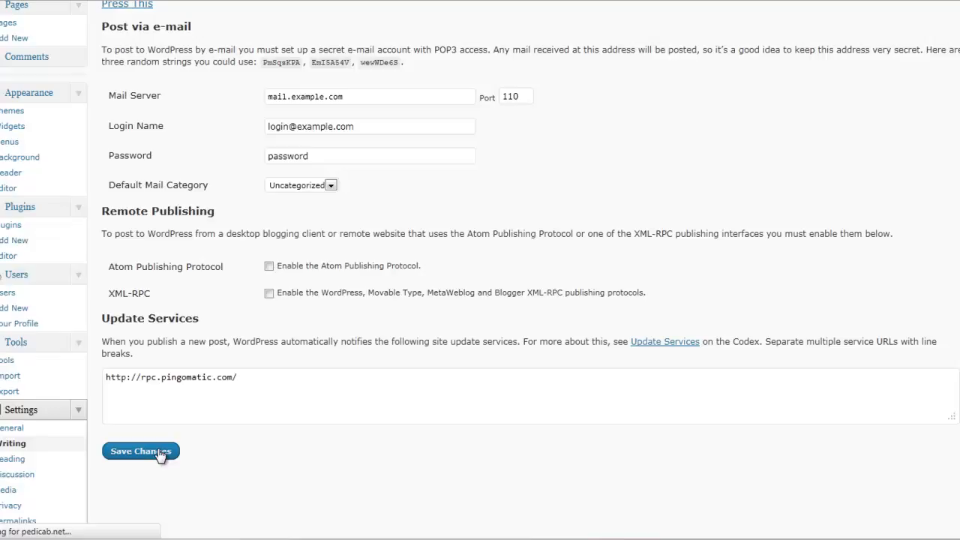
pyautogui.scroll(2, 337, 428)
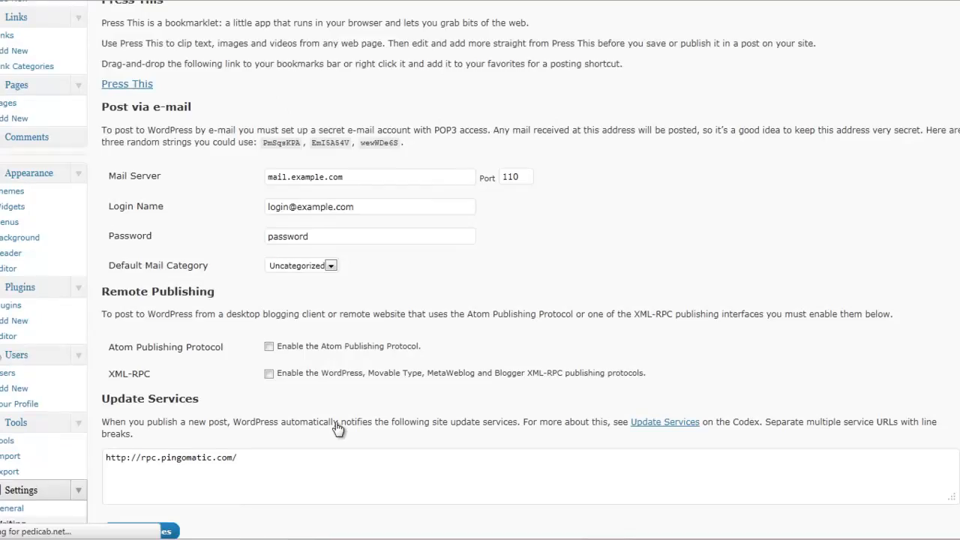
pyautogui.scroll(3, 337, 428)
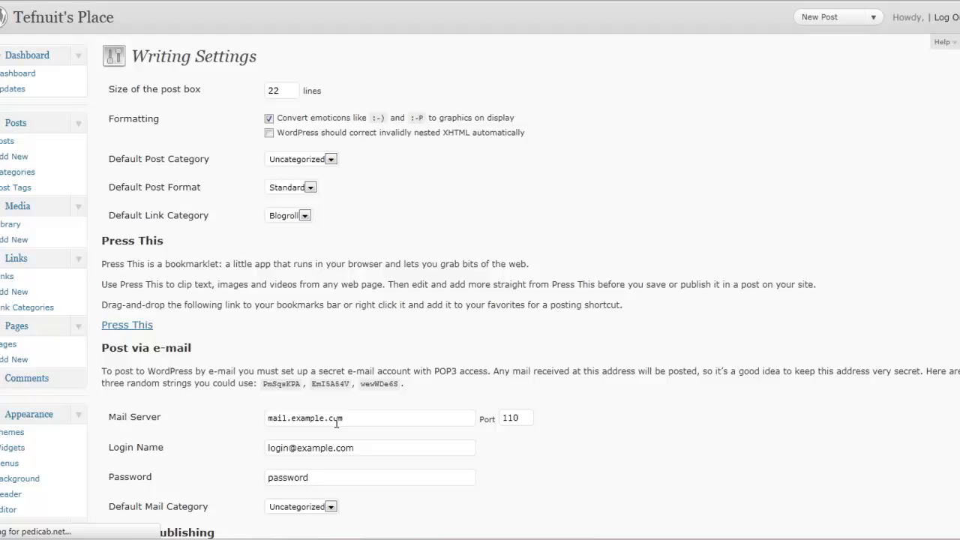
pyautogui.scroll(-3, 336, 424)
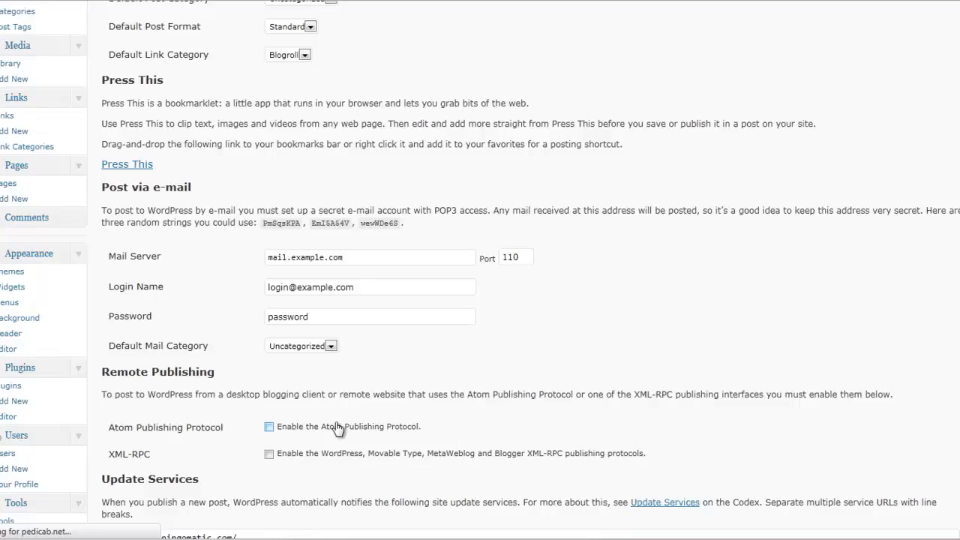
pyautogui.scroll(-4, 337, 427)
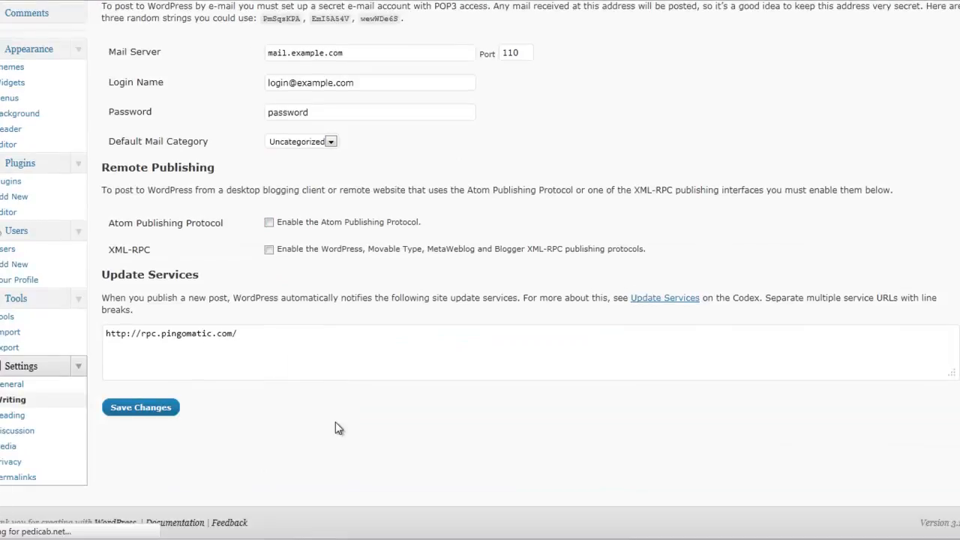
pyautogui.scroll(7, 335, 422)
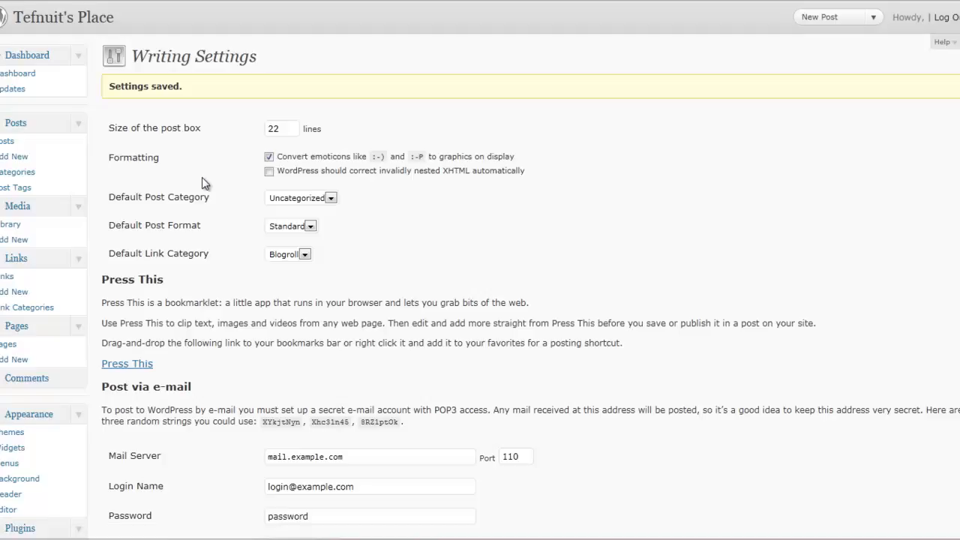
# - Open the Reading settings of the site
pyautogui.scroll(-3, 211, 281)
pyautogui.scroll(-4, 212, 280)
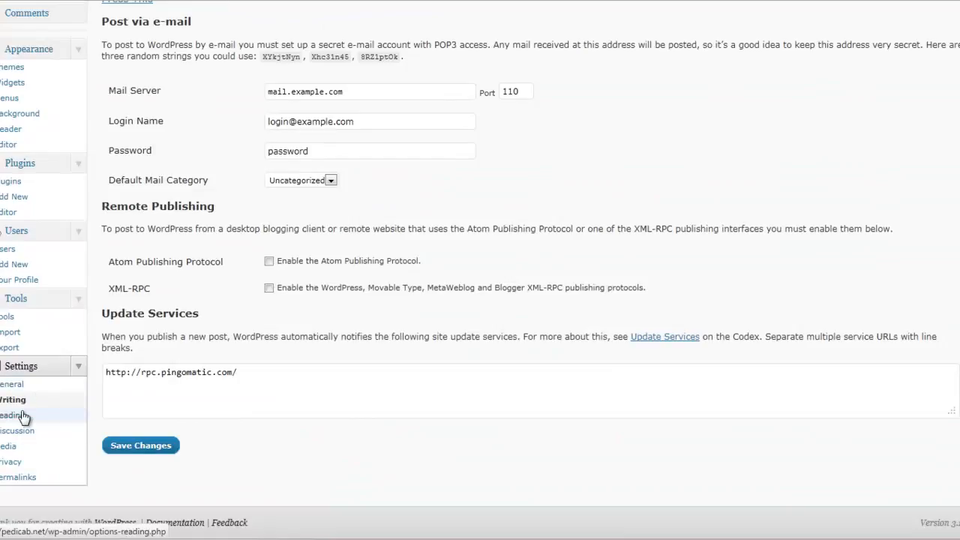
pyautogui.click(24, 417)
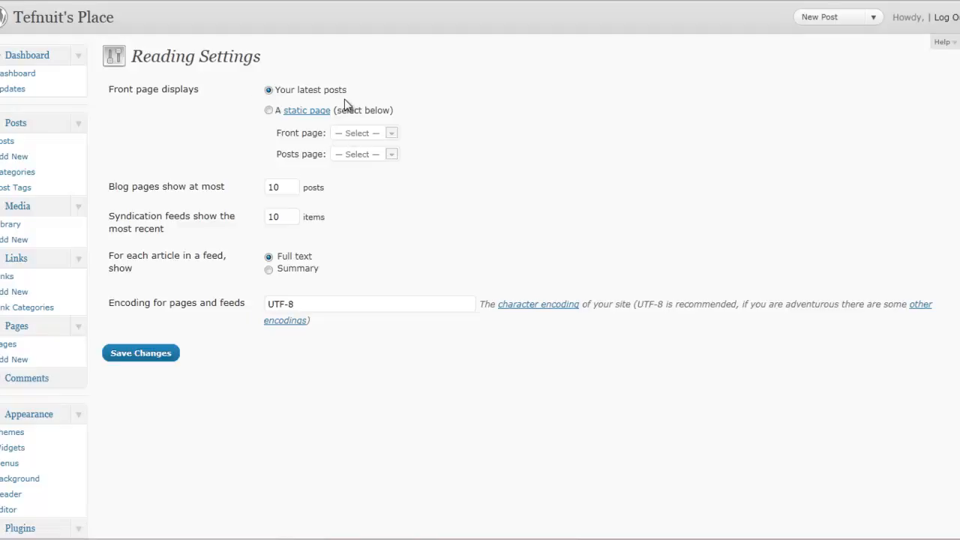
# - Try the static front page option, look over its page choices, and return the front page display to the latest posts
pyautogui.click(269, 111)
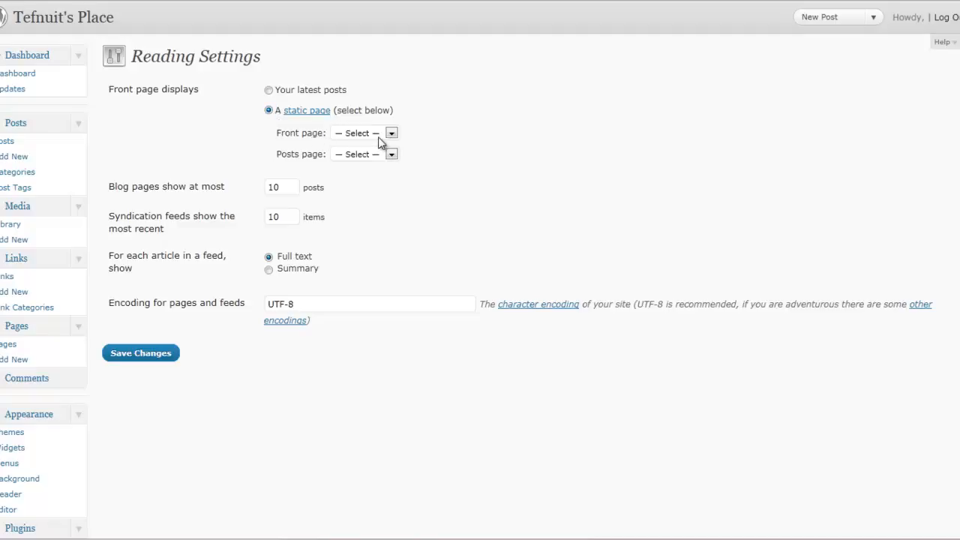
pyautogui.click(378, 136)
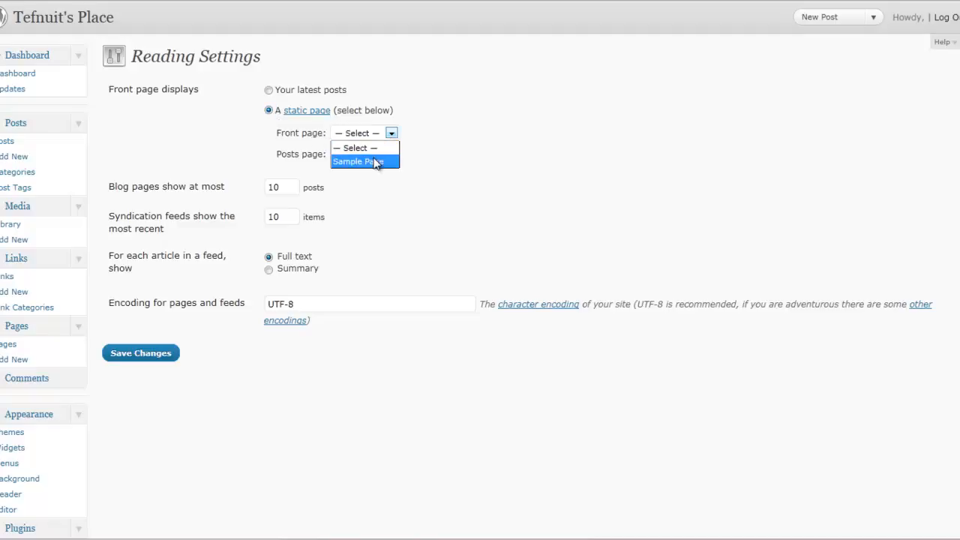
pyautogui.click(426, 154)
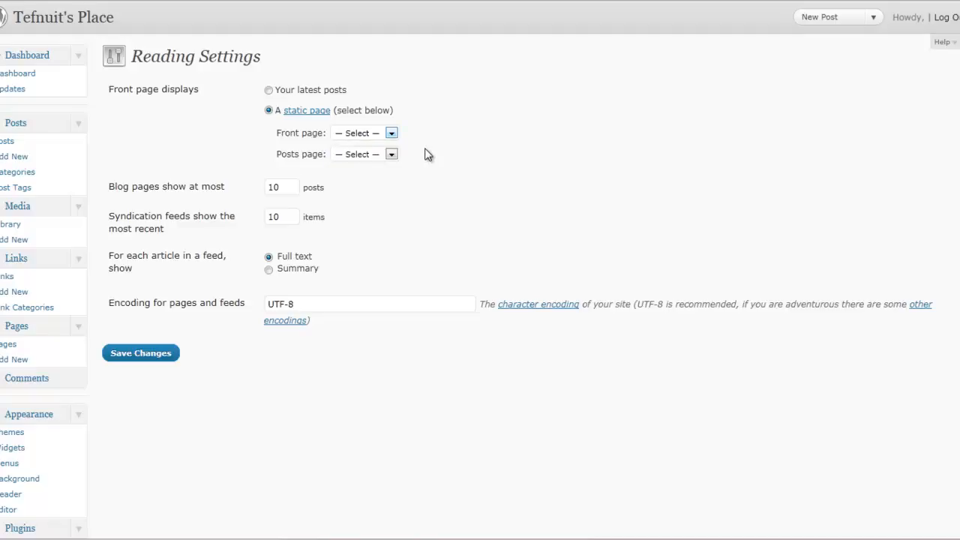
pyautogui.click(388, 156)
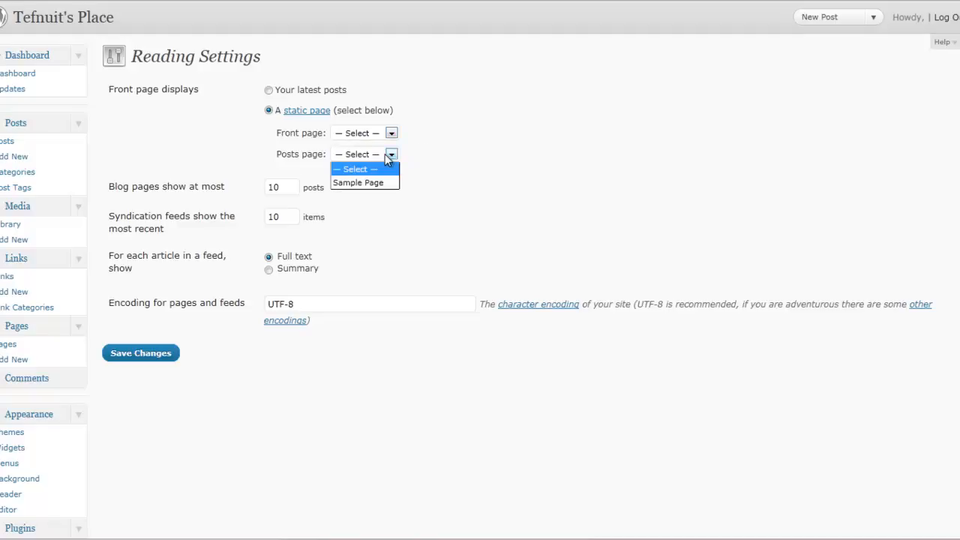
pyautogui.click(413, 161)
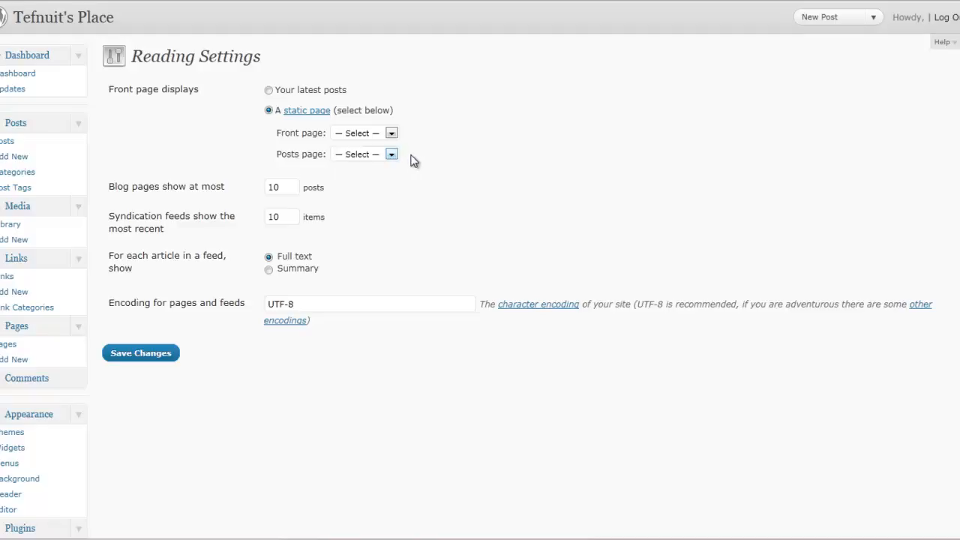
pyautogui.click(268, 90)
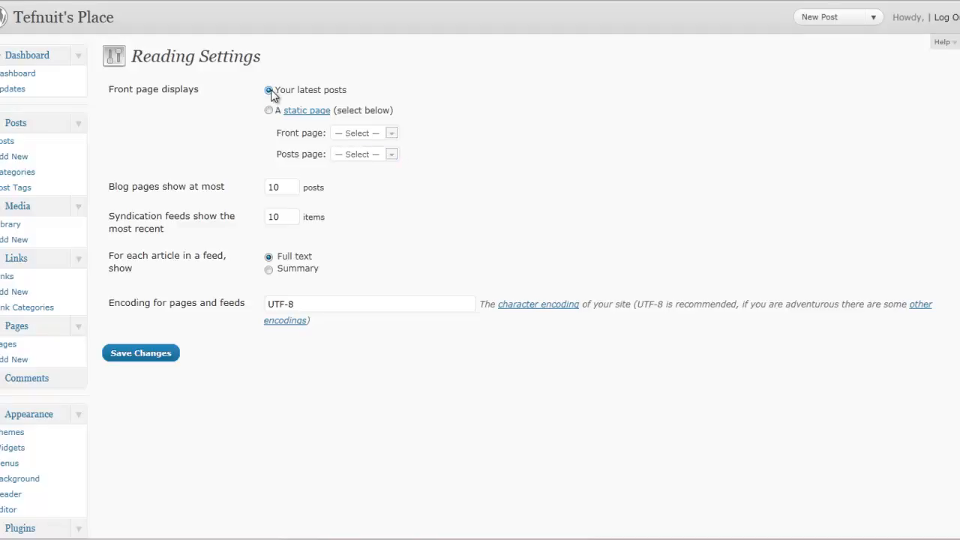
# - Limit blog pages to 5 posts, show only a summary of each article in feeds, and save the Reading settings
pyautogui.click(289, 187)
pyautogui.moveTo(290, 187); pyautogui.dragTo(243, 186)
pyautogui.write('5')
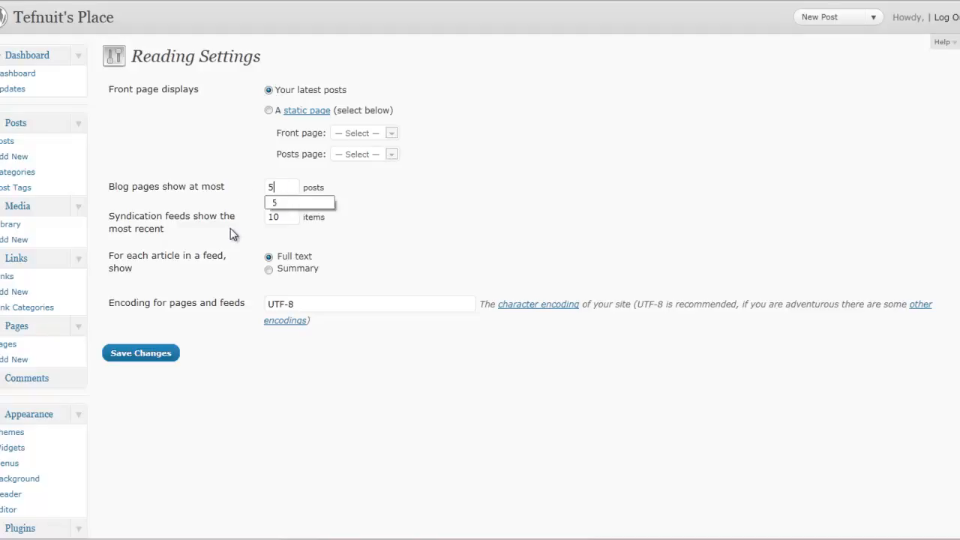
pyautogui.click(276, 204)
pyautogui.click(269, 270)
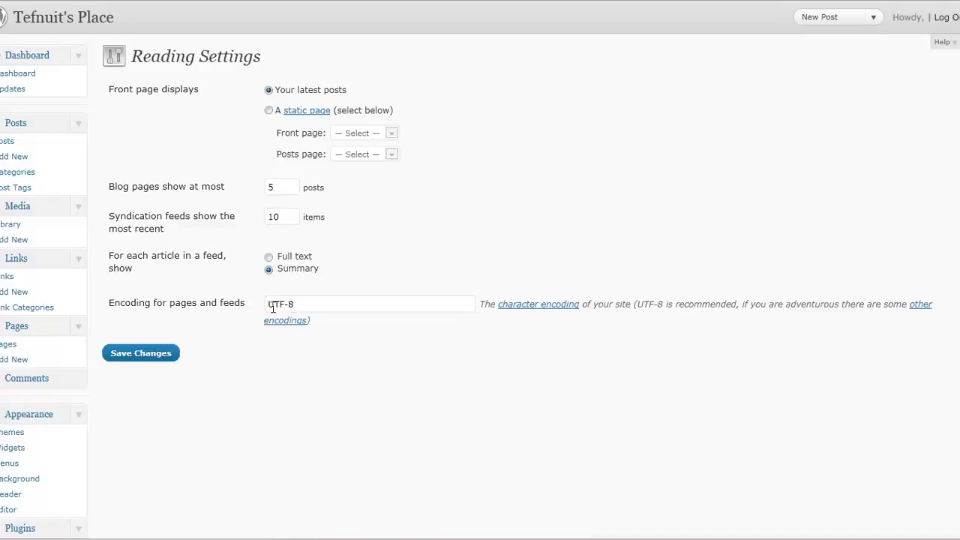
pyautogui.click(163, 356)
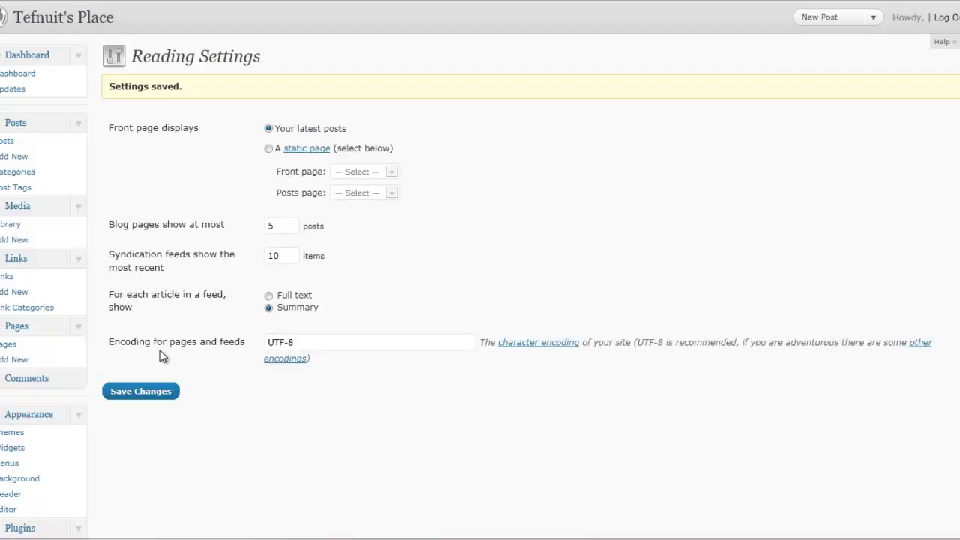
# - In the Discussion settings, automatically close comments on articles older than 14 days and break comments into pages with 25 top level comments
pyautogui.scroll(-5, 170, 308)
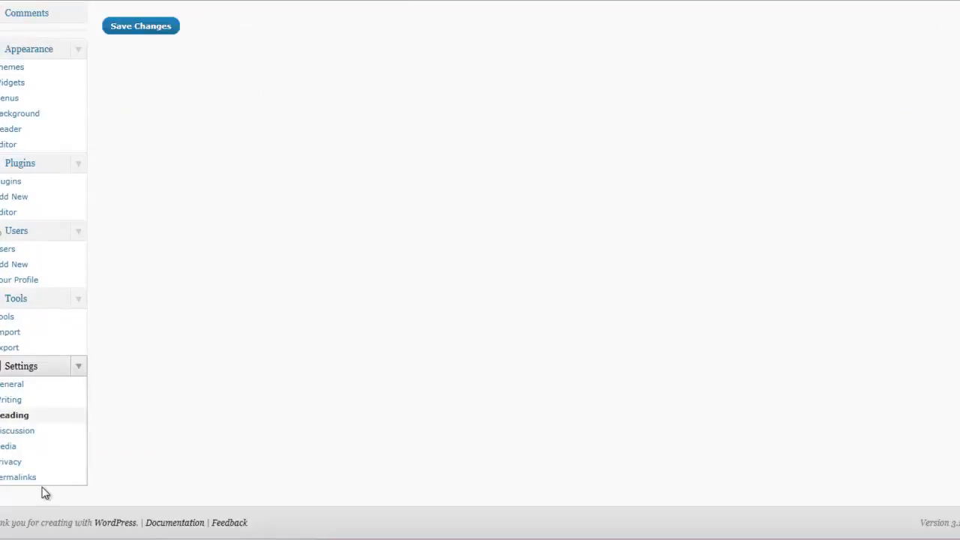
pyautogui.click(6, 434)
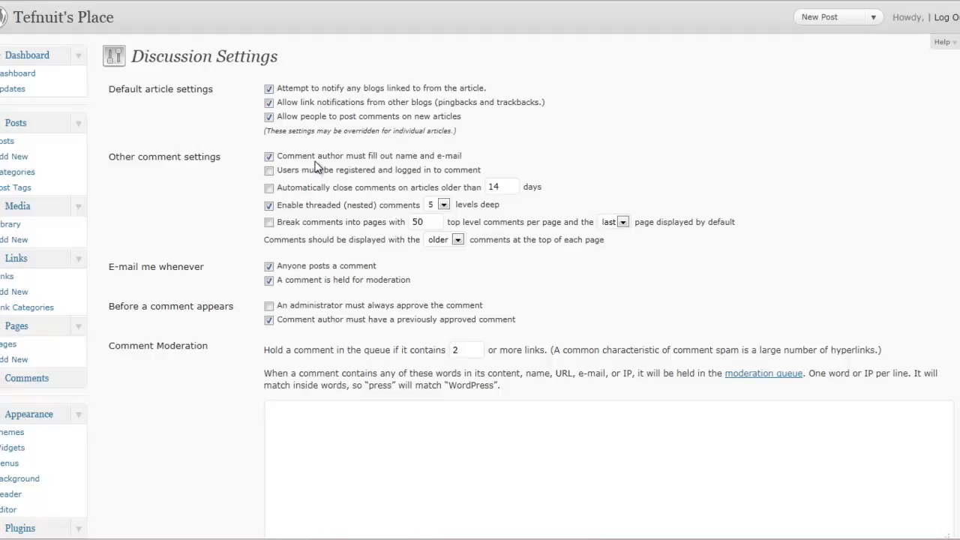
pyautogui.click(269, 188)
pyautogui.click(268, 223)
pyautogui.moveTo(426, 223); pyautogui.dragTo(397, 224)
pyautogui.write('25')
pyautogui.click(426, 234)
# - Require administrator approval for every comment, choose Gravatar Logo as the default avatar, and save the Discussion settings
pyautogui.click(268, 307)
pyautogui.scroll(-2, 339, 321)
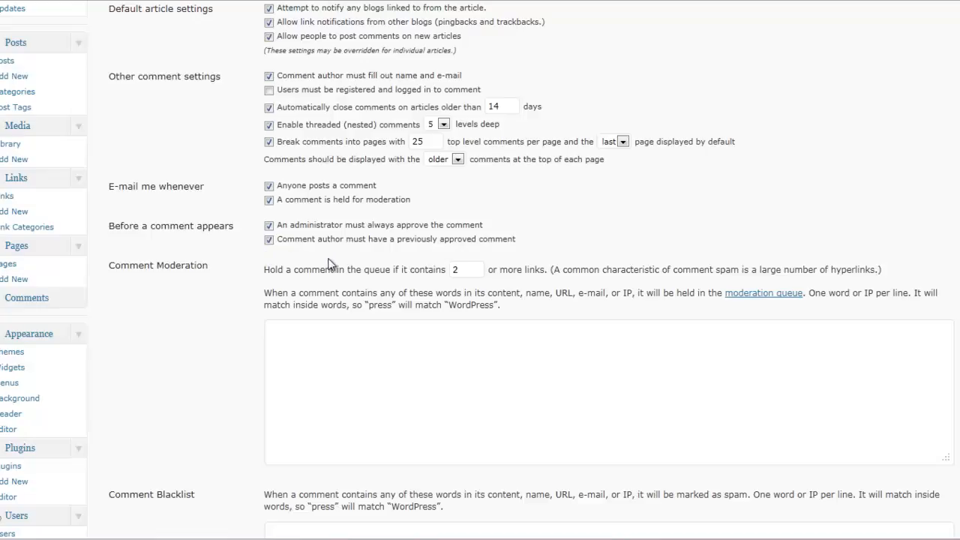
pyautogui.scroll(-1, 328, 263)
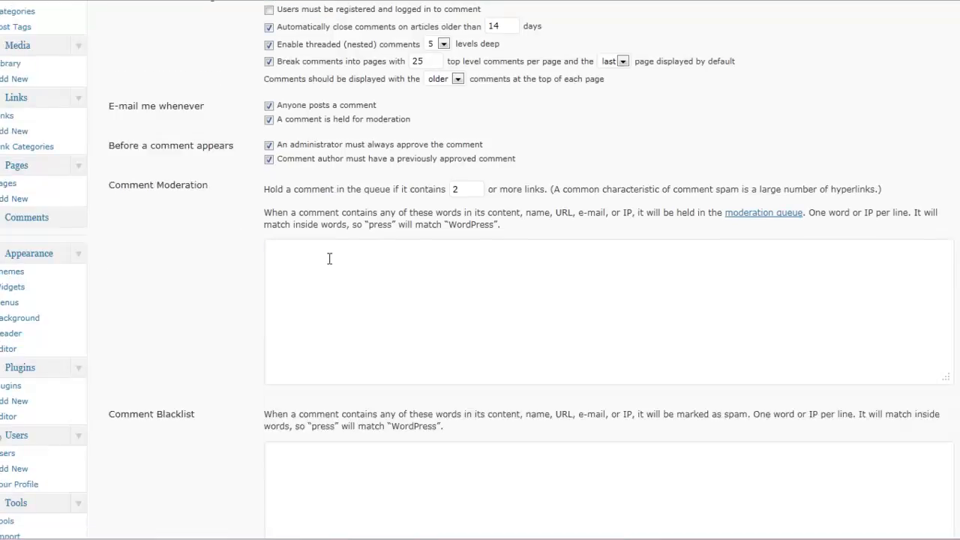
pyautogui.scroll(-2, 329, 259)
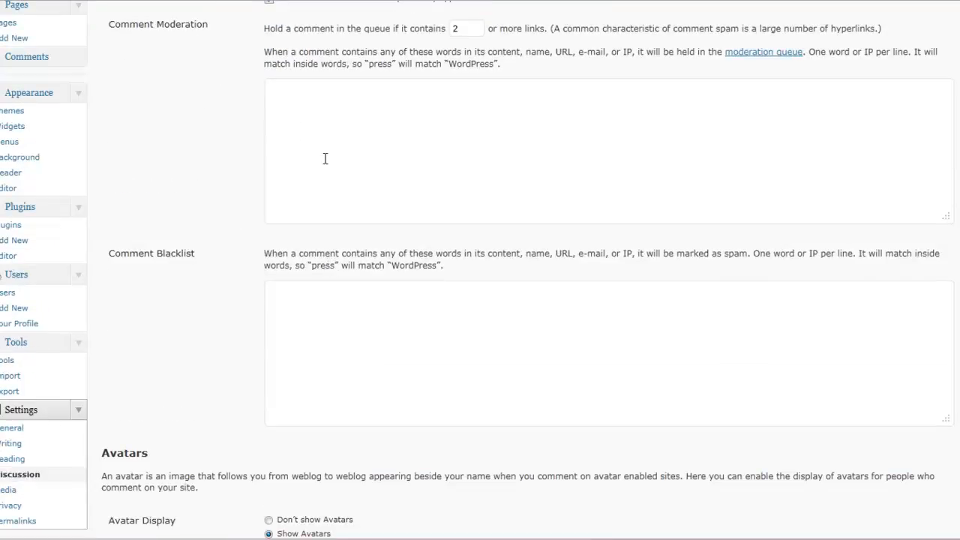
pyautogui.scroll(-2, 420, 338)
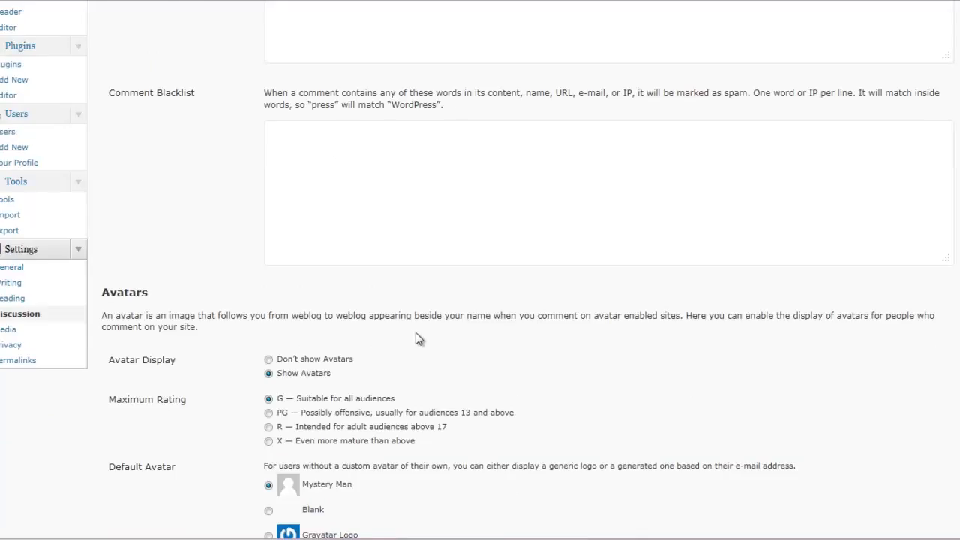
pyautogui.scroll(-2, 418, 337)
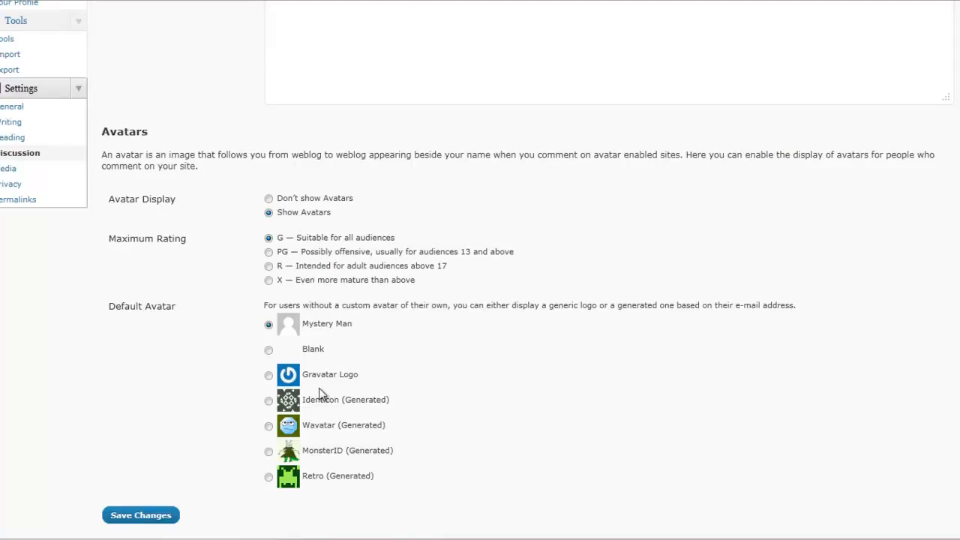
pyautogui.click(269, 375)
pyautogui.click(143, 517)
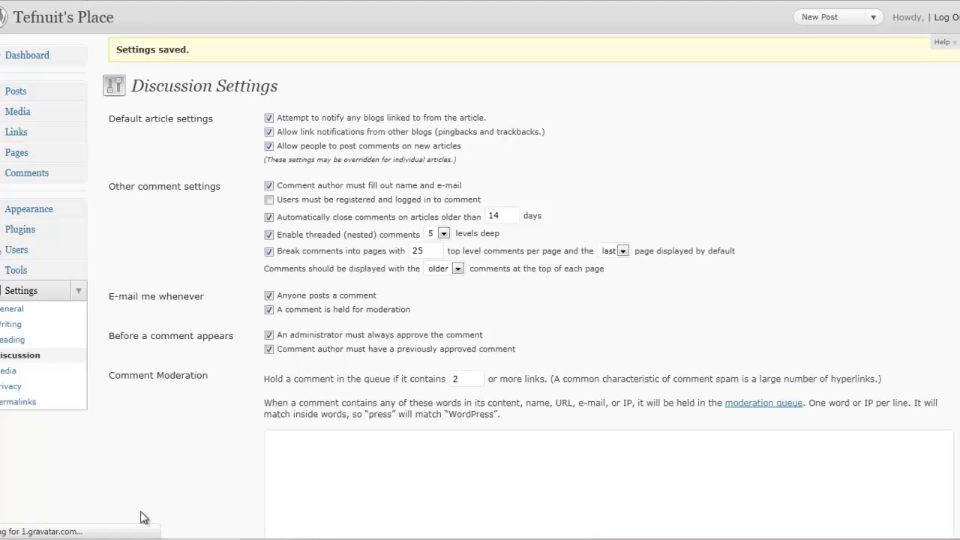
# - Try to open the Media settings
pyautogui.scroll(-10, 87, 402)
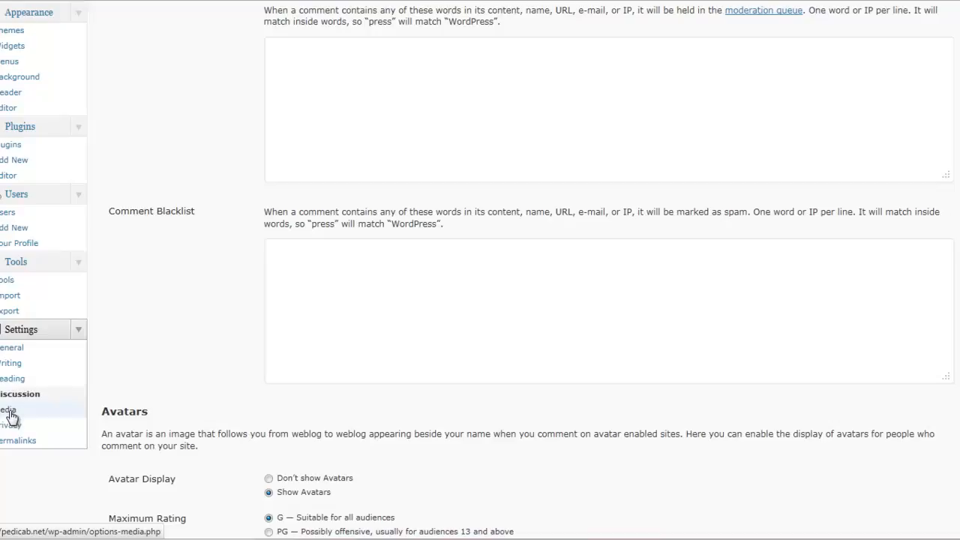
pyautogui.click(15, 413)
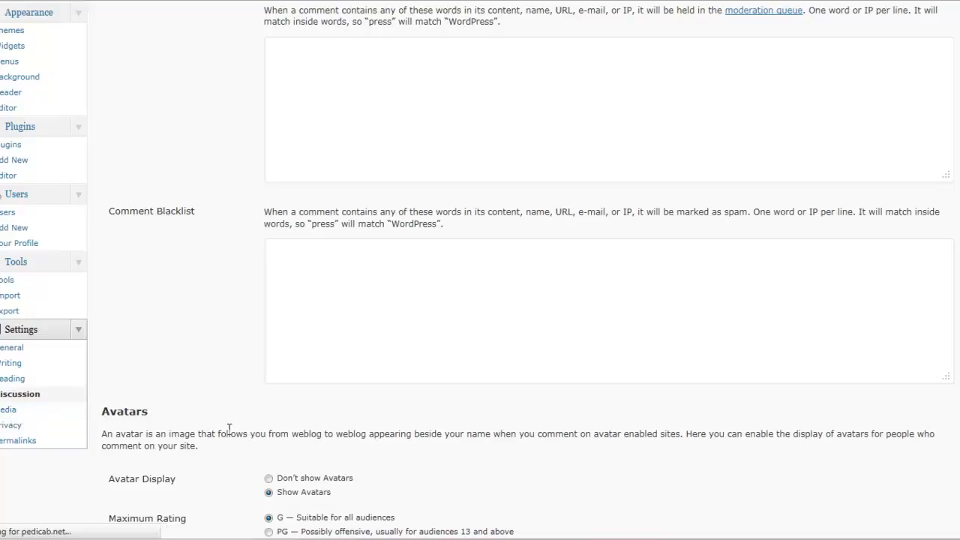
pyautogui.scroll(4, 230, 433)
pyautogui.scroll(2, 230, 435)
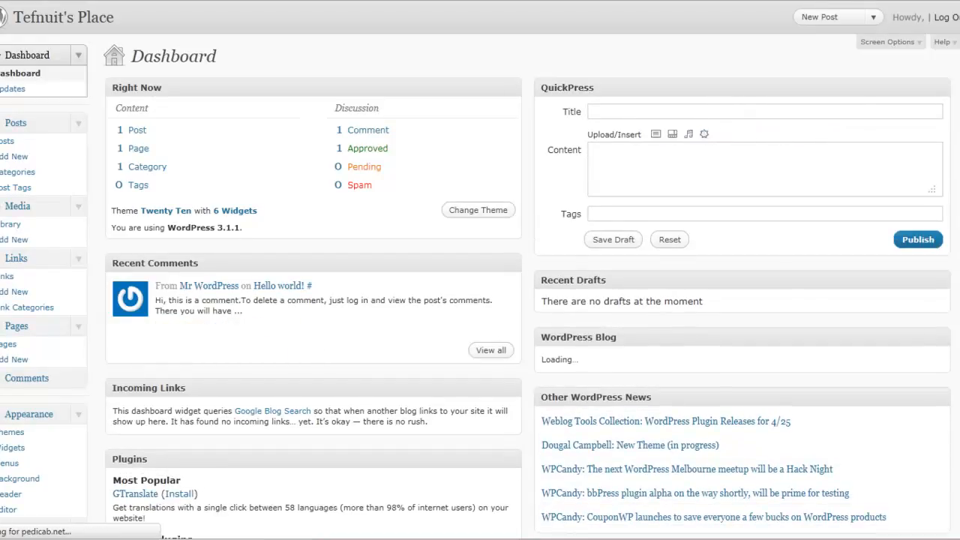
# - In the Privacy settings, block search engines while allowing normal visitors, and save the change
pyautogui.scroll(-7, 480, 270)
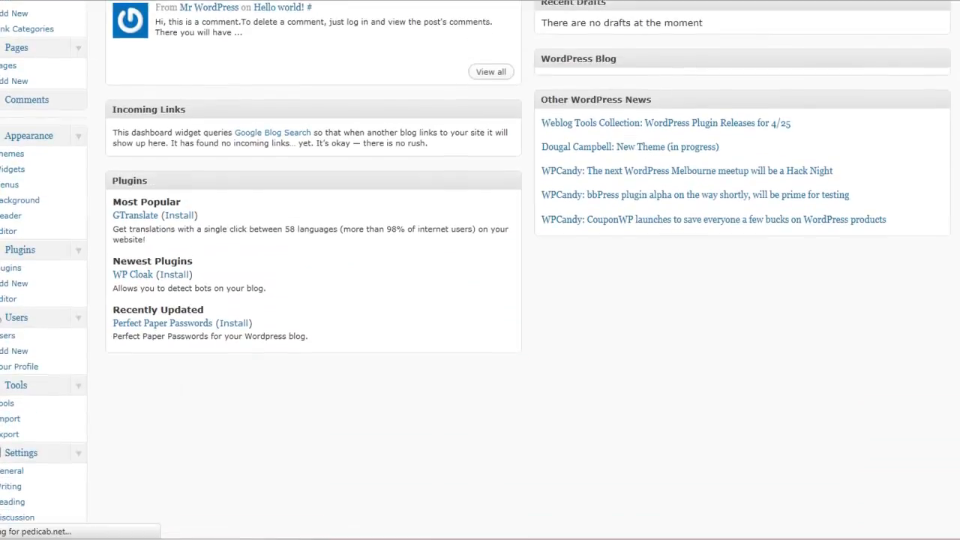
pyautogui.scroll(-2, 481, 395)
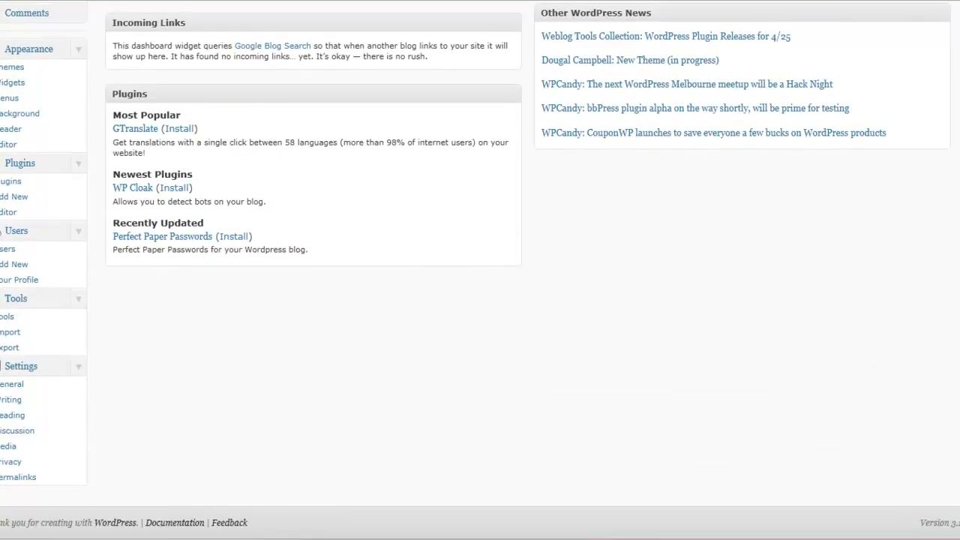
pyautogui.click(18, 465)
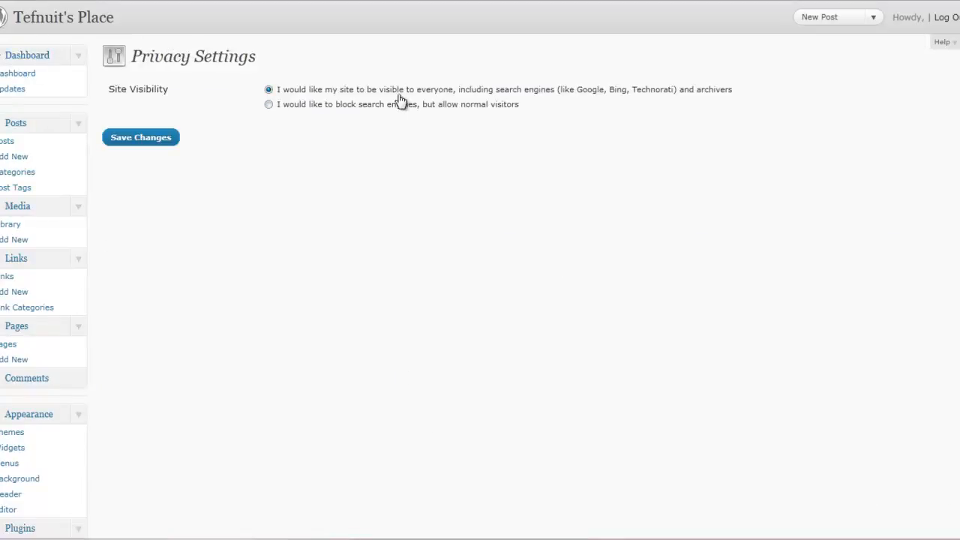
pyautogui.click(268, 105)
pyautogui.click(129, 139)
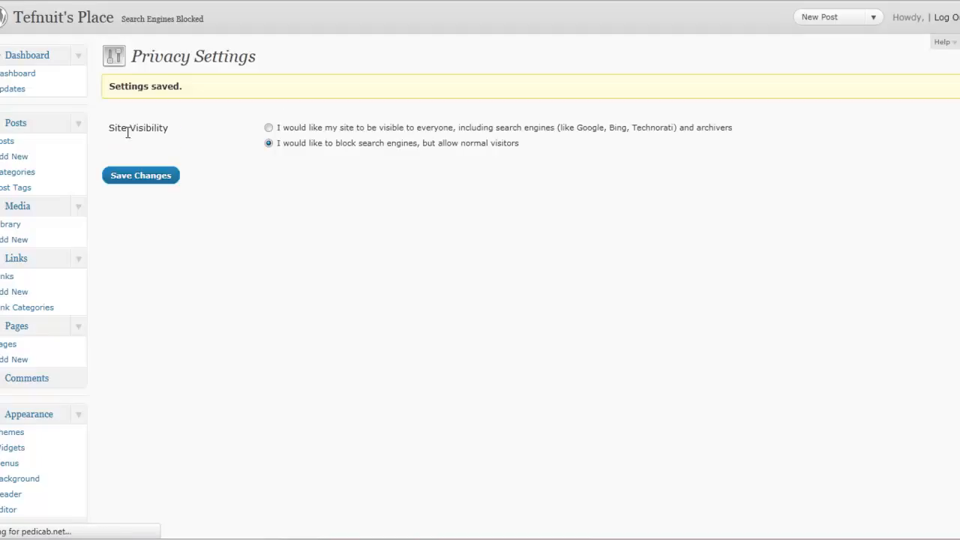
# - Open the Permalink settings
pyautogui.scroll(-5, 127, 133)
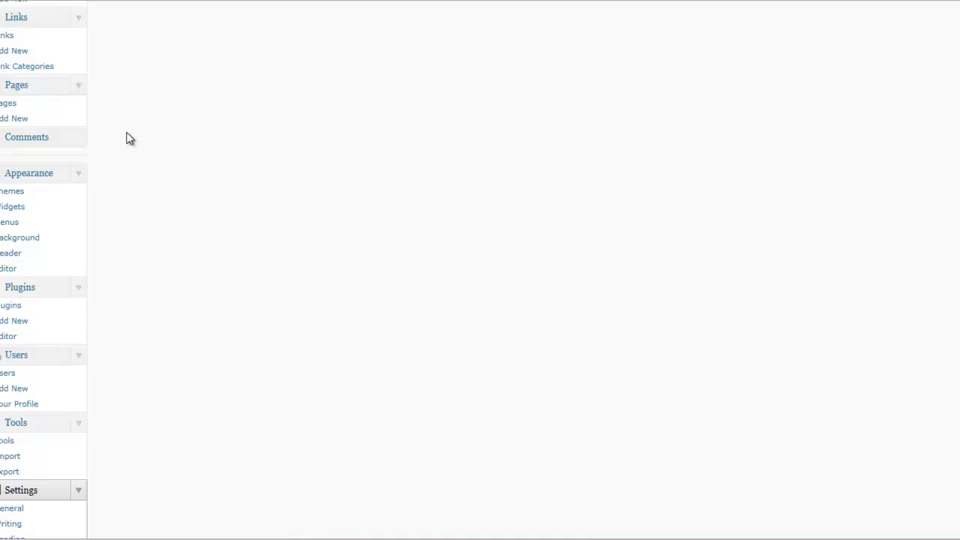
pyautogui.scroll(-2, 129, 138)
pyautogui.scroll(-1, 127, 138)
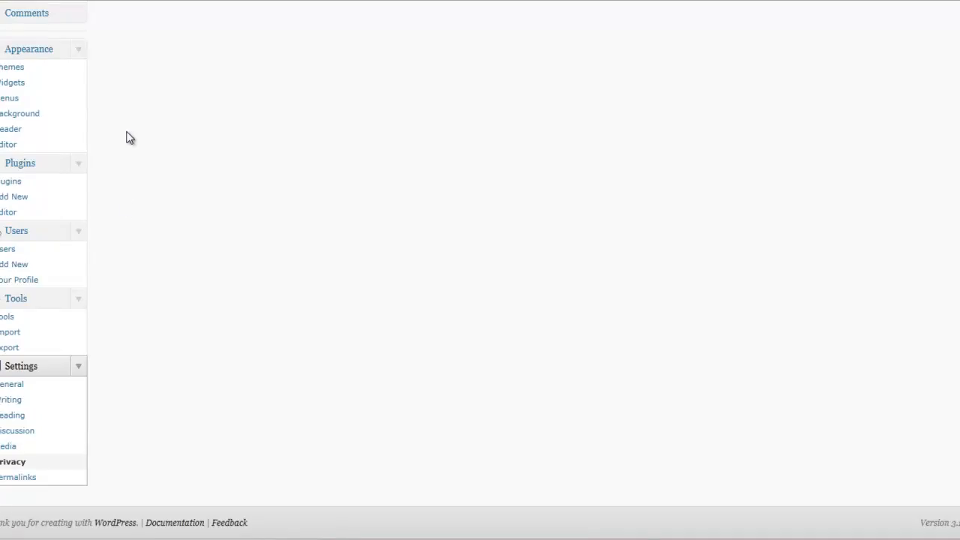
pyautogui.click(18, 478)
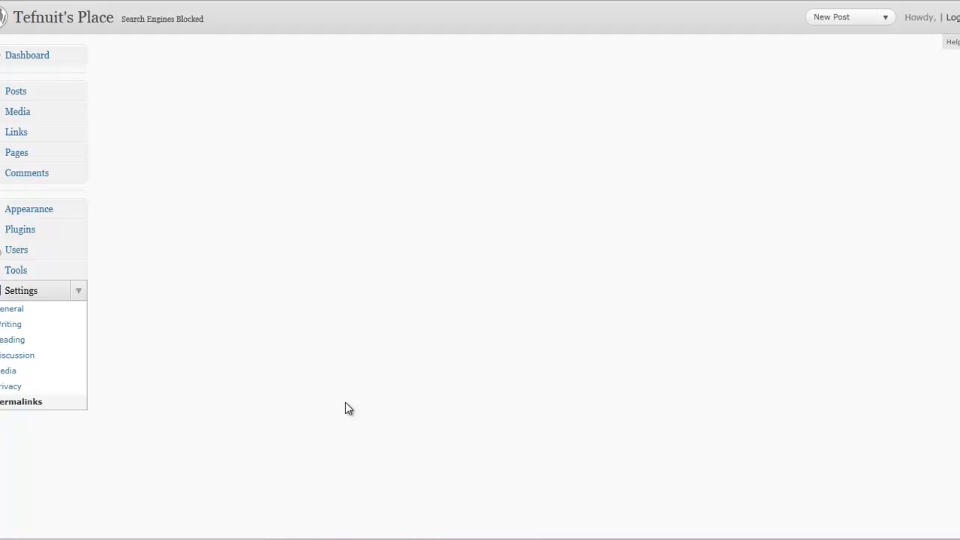
pyautogui.click(26, 404)
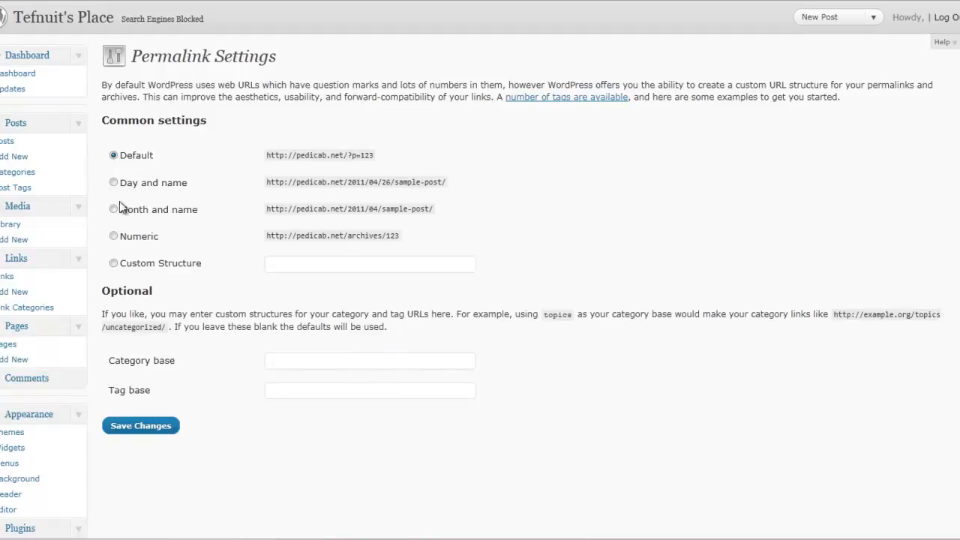
# - Set the permalinks to a custom structure of /%postname%/ and save the Permalink settings
pyautogui.click(113, 267)
pyautogui.click(282, 264)
pyautogui.click(282, 264)
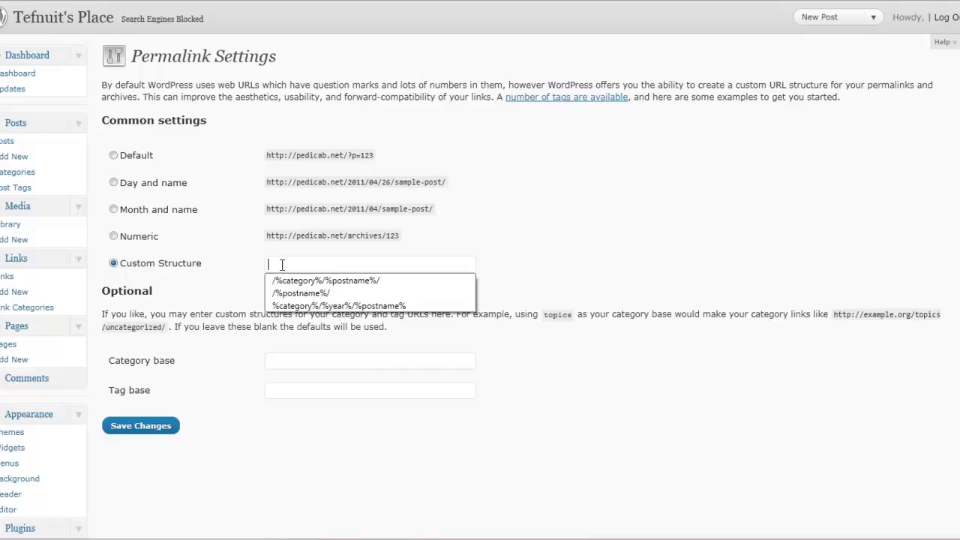
pyautogui.click(288, 290)
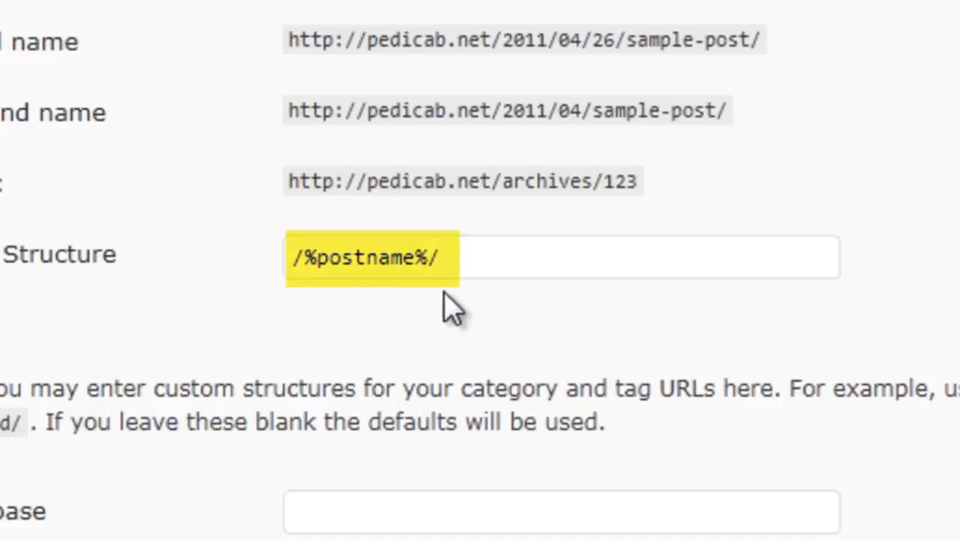
pyautogui.moveTo(470, 262); pyautogui.dragTo(265, 259)
pyautogui.click(269, 260)
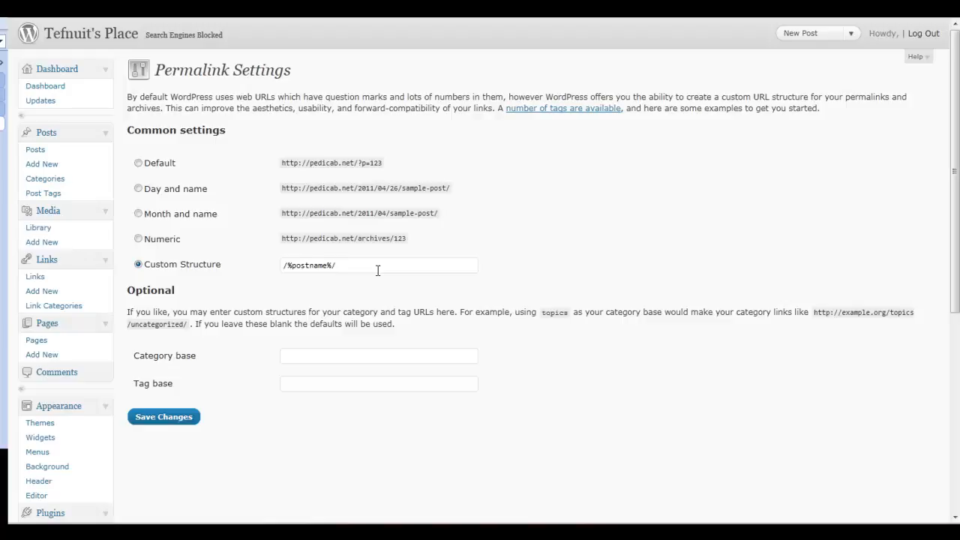
pyautogui.scroll(-5, 275, 315)
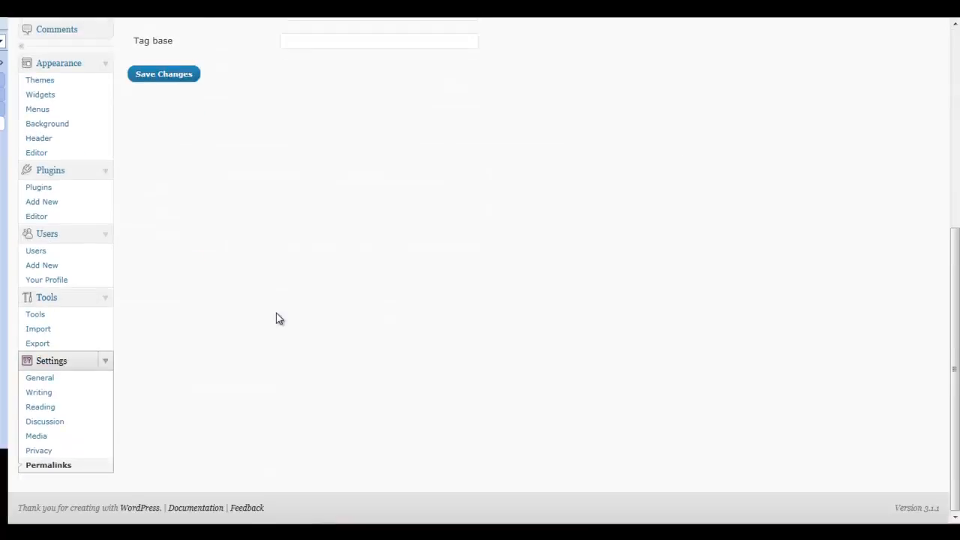
pyautogui.scroll(3, 276, 318)
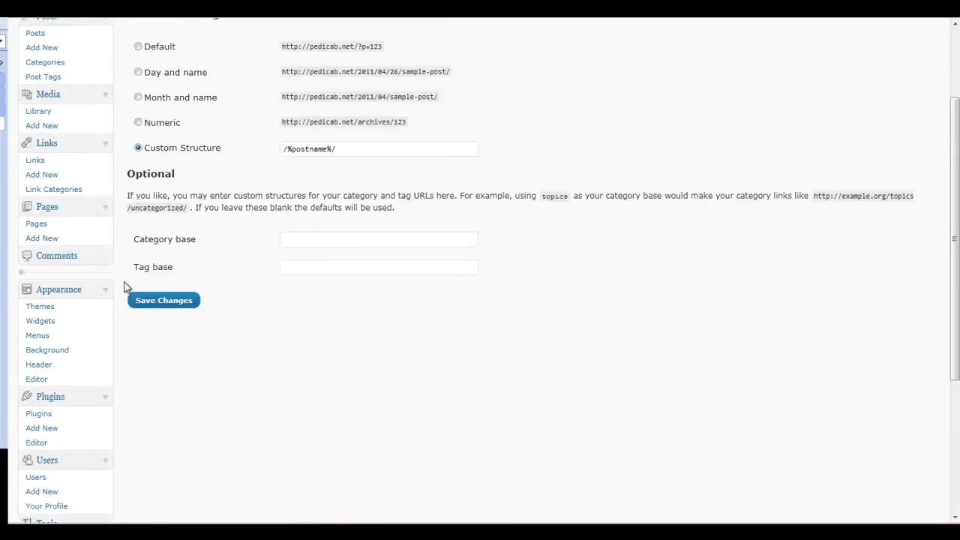
pyautogui.click(160, 302)
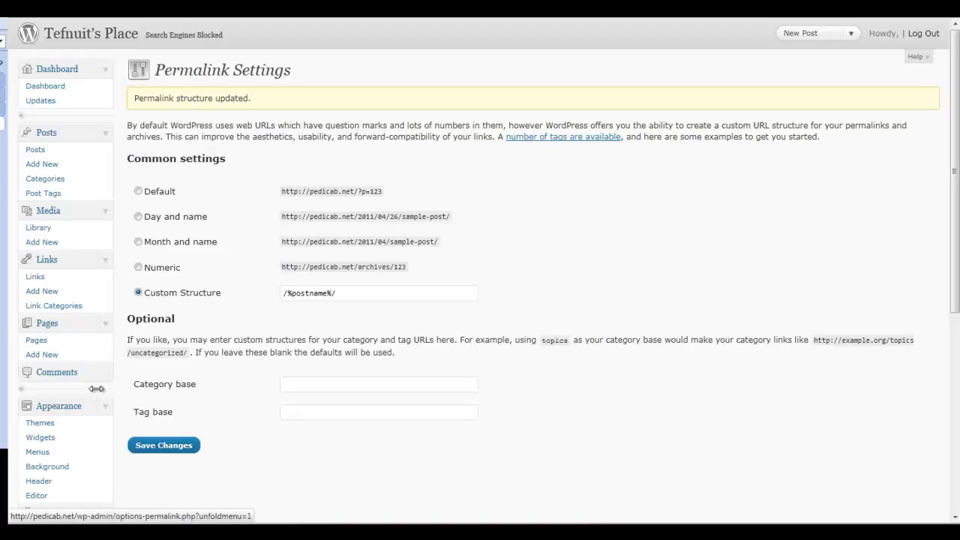
# - Go to the theme installation page for uploading a theme in .zip format
pyautogui.click(42, 423)
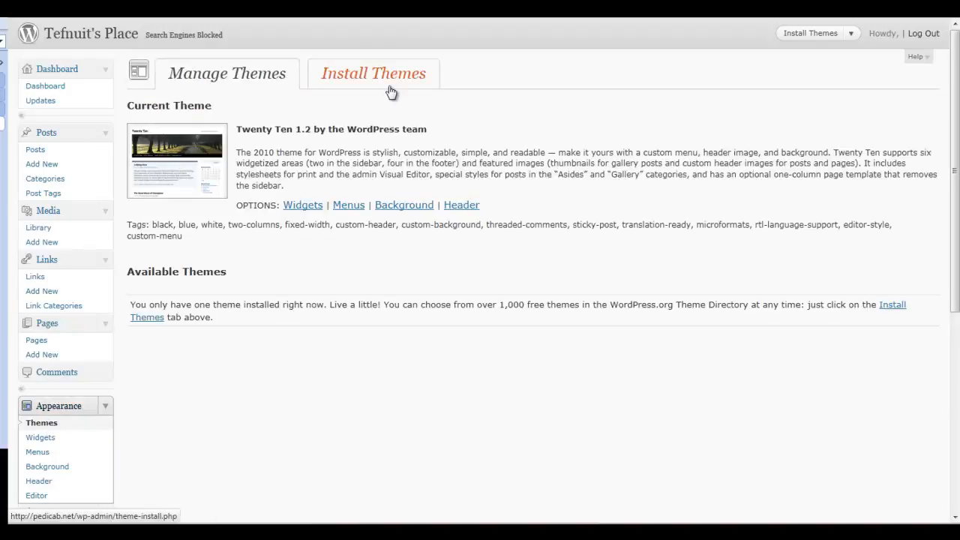
pyautogui.click(387, 81)
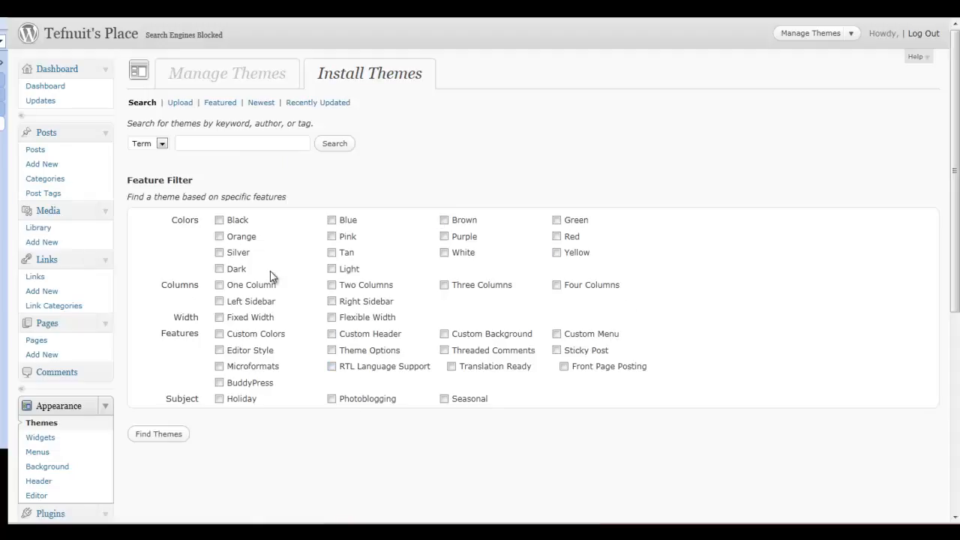
pyautogui.click(185, 106)
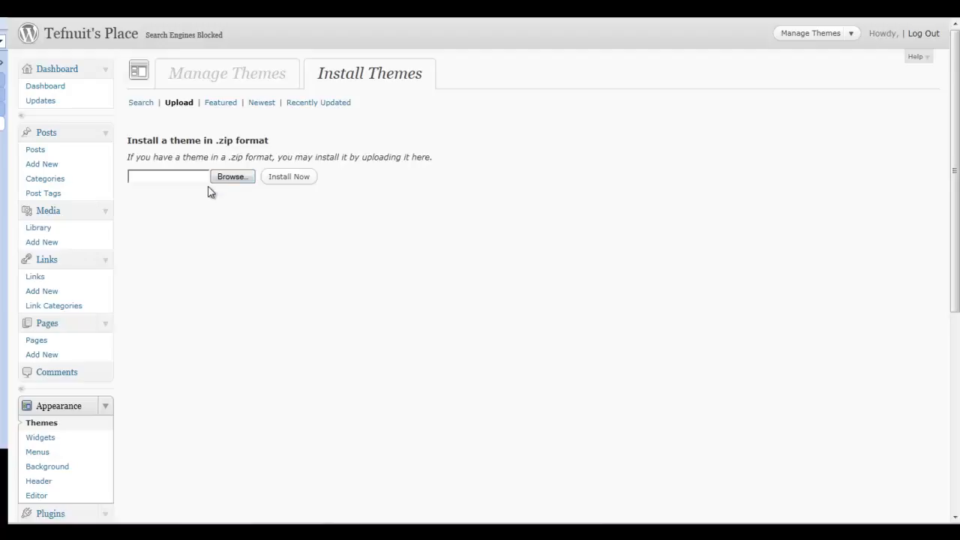
# - Choose Pinky.zip from the Themes folder inside WP Training as the theme file to upload
pyautogui.click(223, 179)
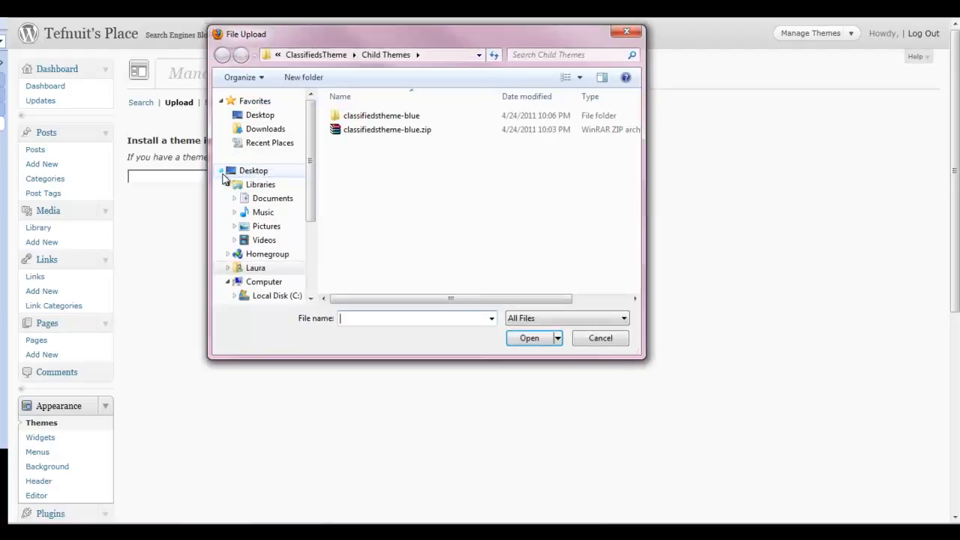
pyautogui.click(328, 57)
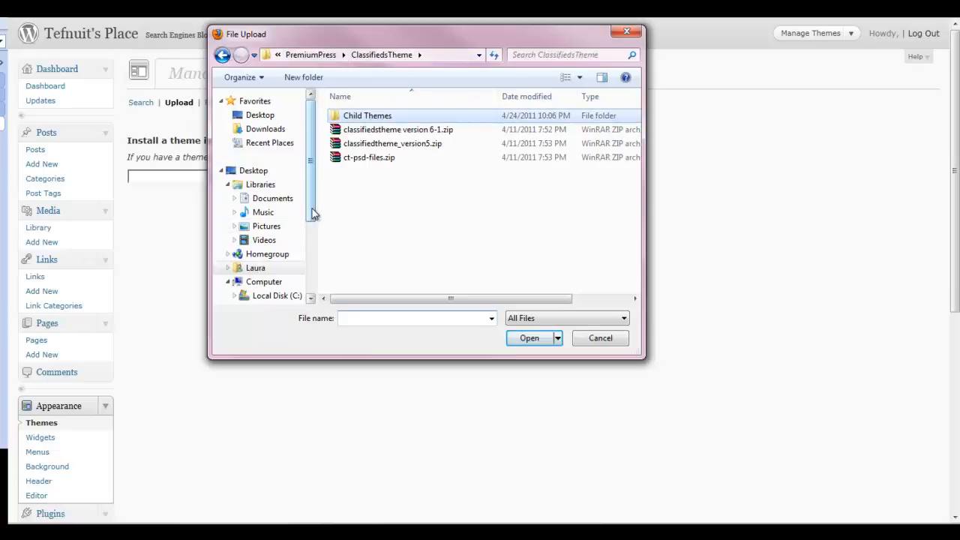
pyautogui.scroll(-3, 312, 225)
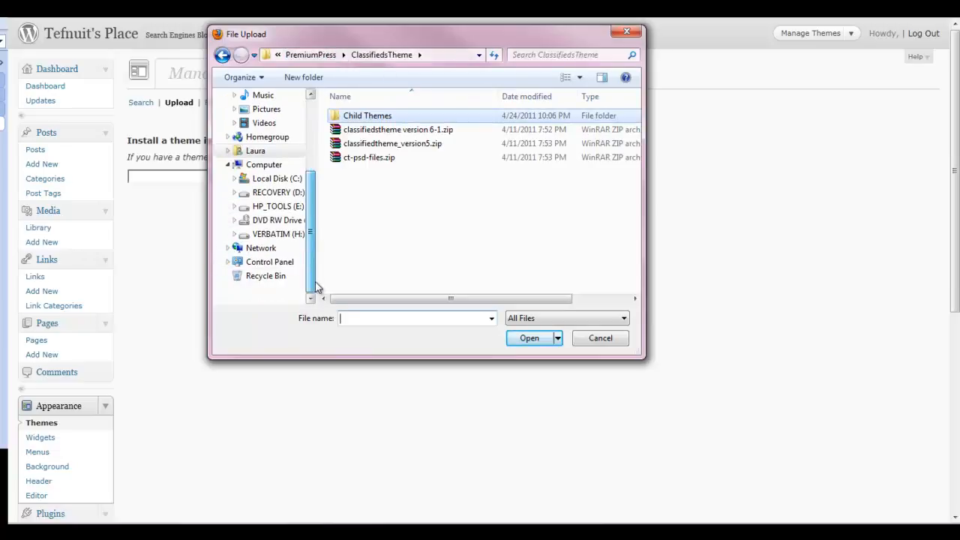
pyautogui.click(228, 150)
pyautogui.moveTo(309, 224); pyautogui.dragTo(311, 260)
pyautogui.click(279, 212)
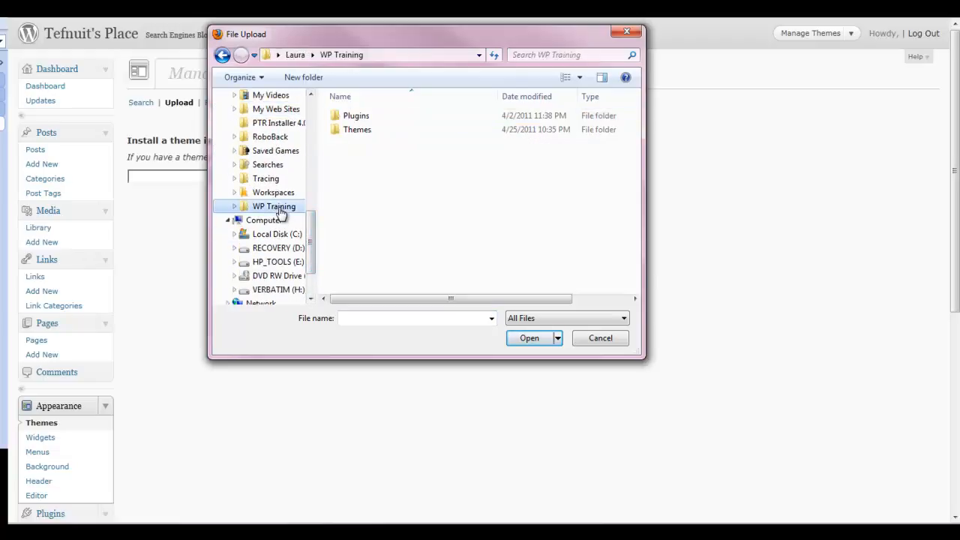
pyautogui.doubleClick(351, 132)
pyautogui.doubleClick(355, 118)
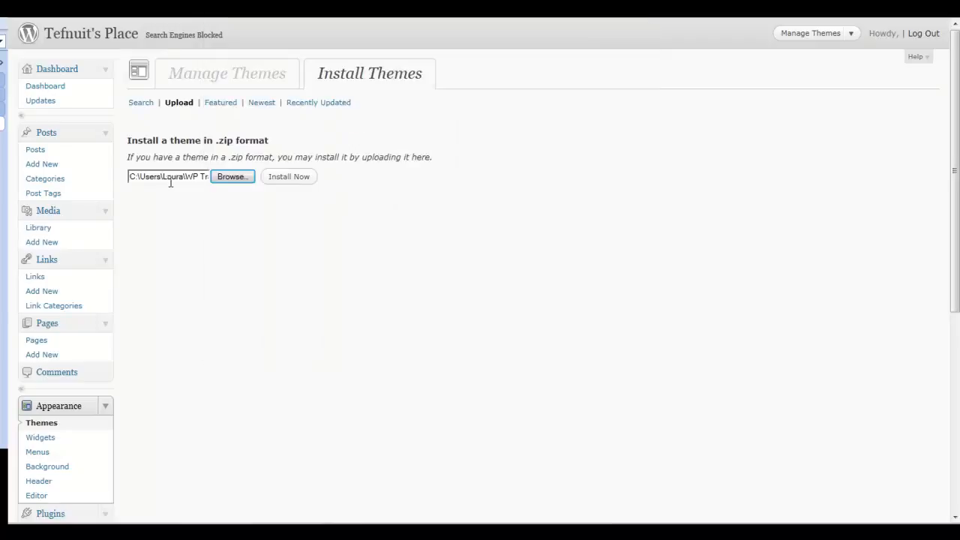
# - Install the uploaded Pinky theme and activate it
pyautogui.click(291, 178)
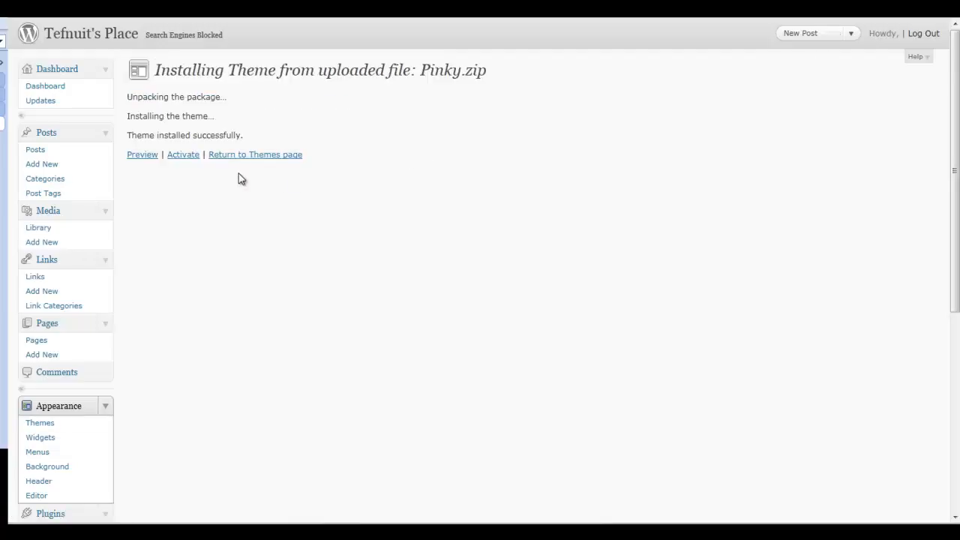
pyautogui.click(191, 161)
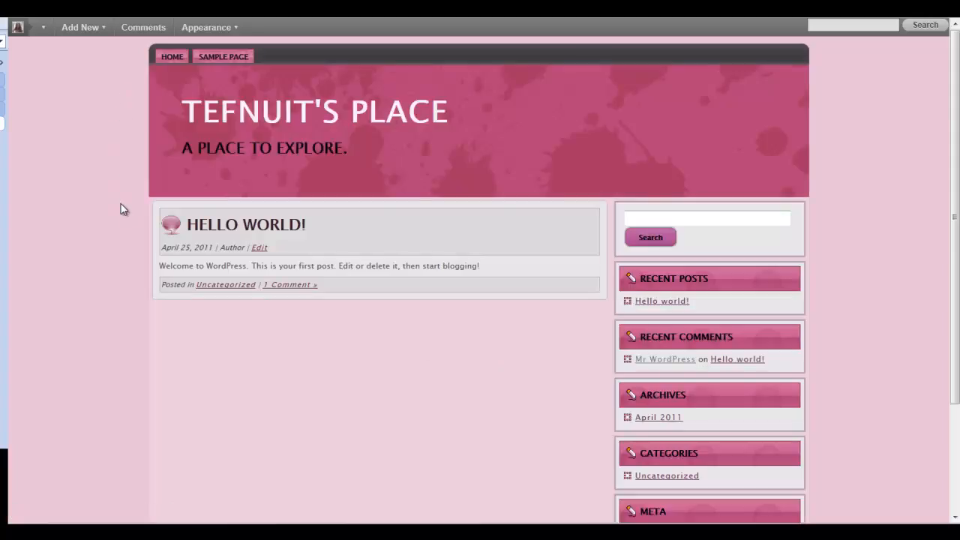
# - View the Sample Page on the live site to check how the new theme displays its content
pyautogui.click(226, 60)
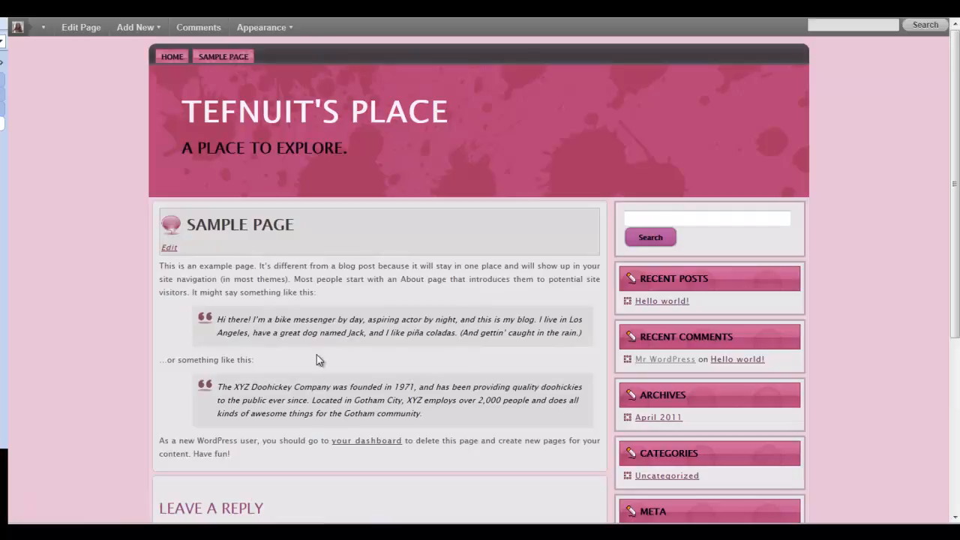
pyautogui.scroll(-2, 334, 418)
pyautogui.scroll(2, 334, 419)
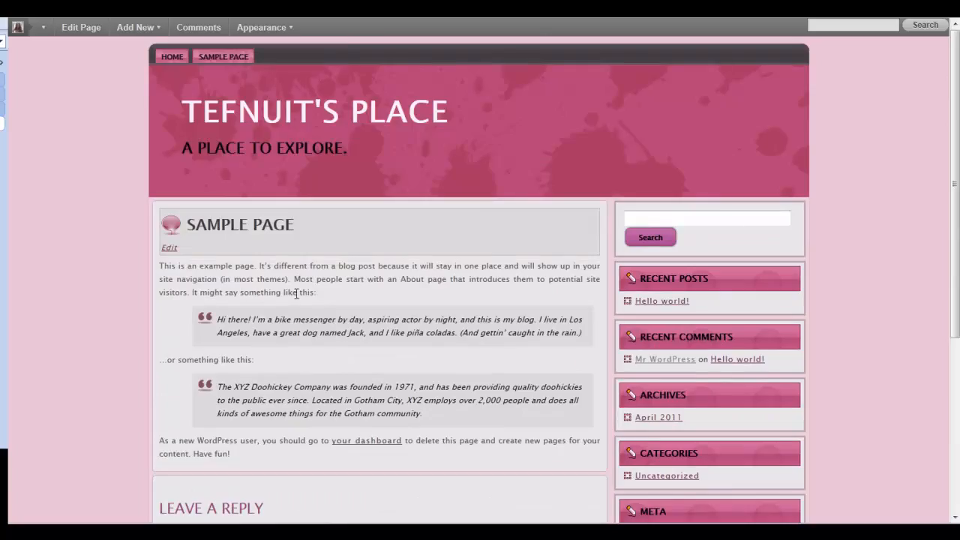